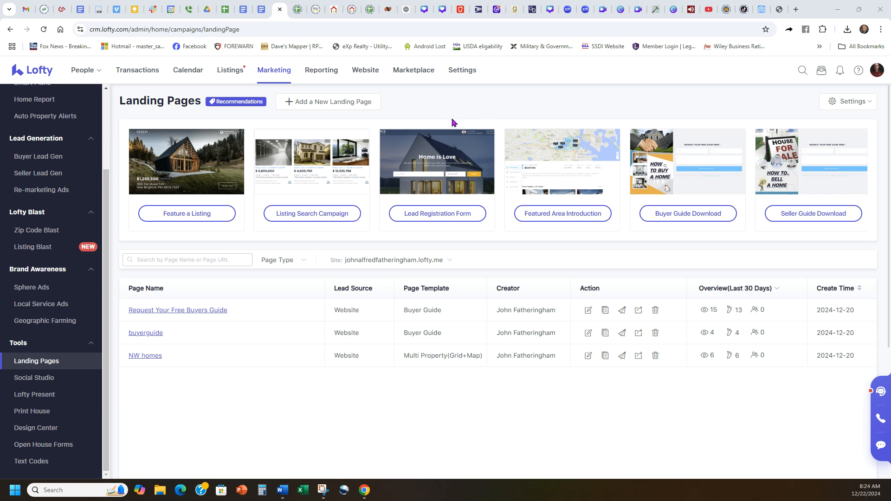
Open the website's CMS overview for the lofty.me site, launch the live site, and look over its home page
{"action": "left_click", "coordinate": [367, 71]}
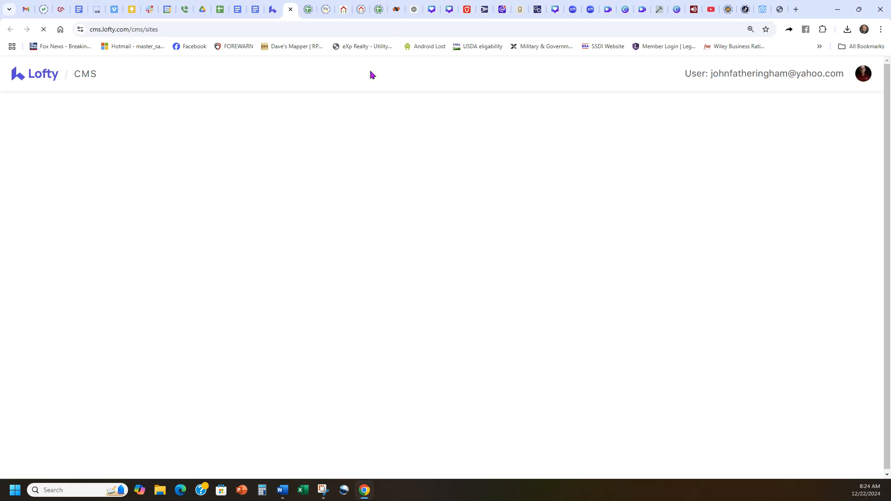
{"action": "left_click", "coordinate": [219, 234]}
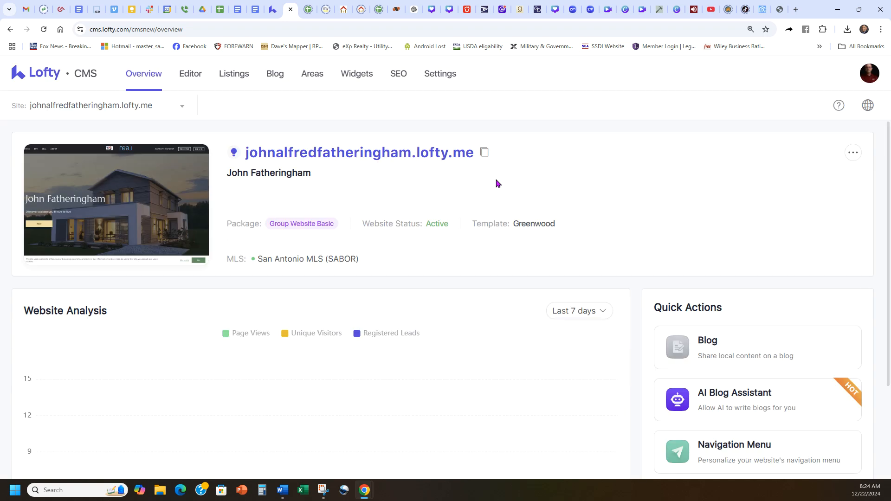
{"action": "left_click", "coordinate": [363, 152]}
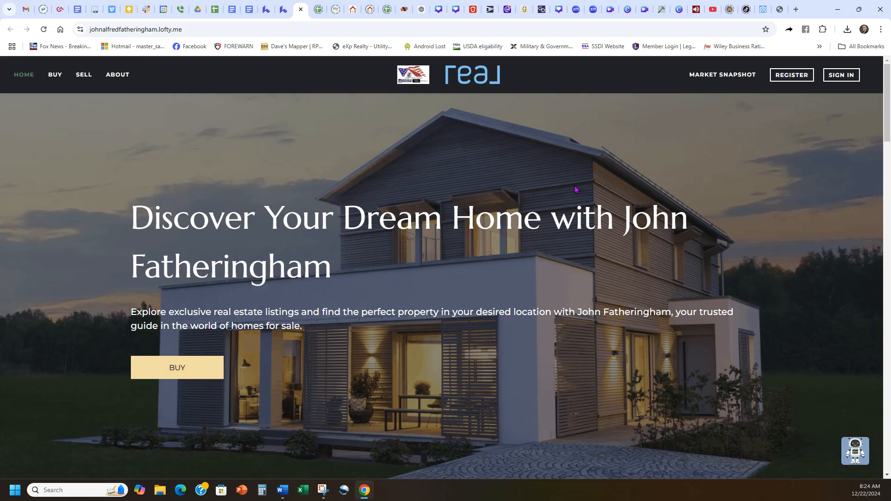
{"action": "scroll", "coordinate": [575, 190], "scroll_direction": "down", "scroll_amount": 14}
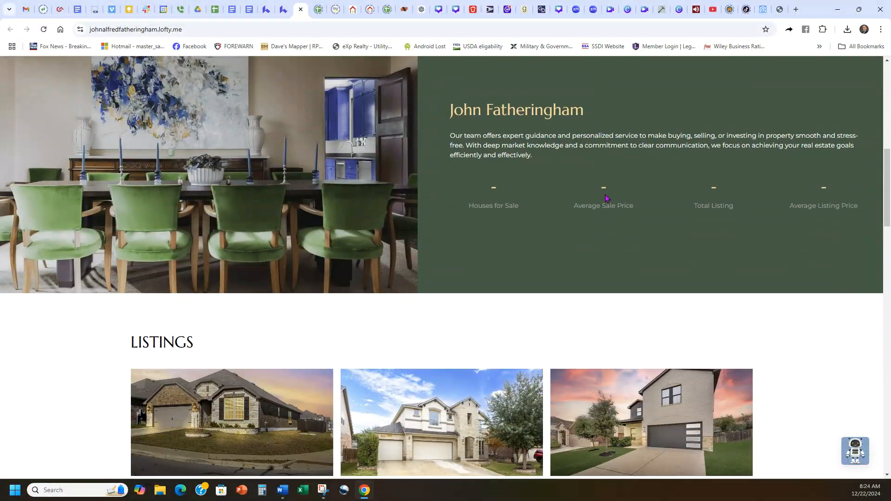
{"action": "scroll", "coordinate": [782, 348], "scroll_direction": "up", "scroll_amount": 10}
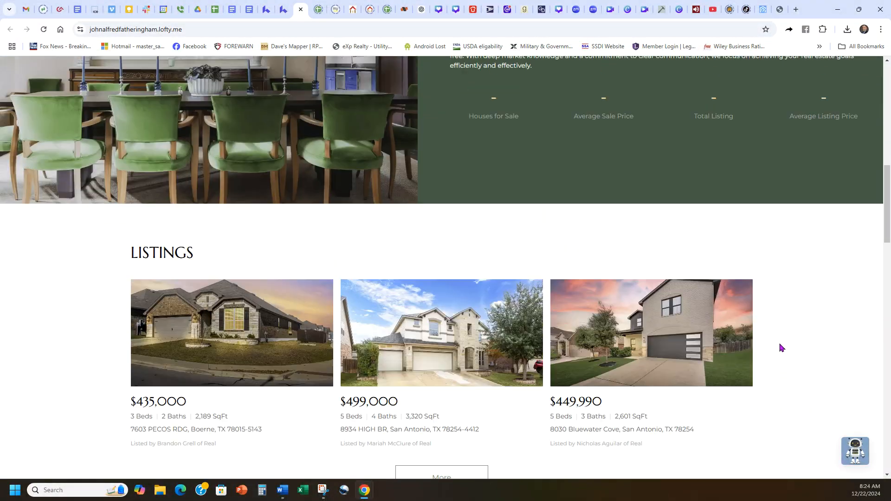
{"action": "scroll", "coordinate": [771, 338], "scroll_direction": "up", "scroll_amount": 5}
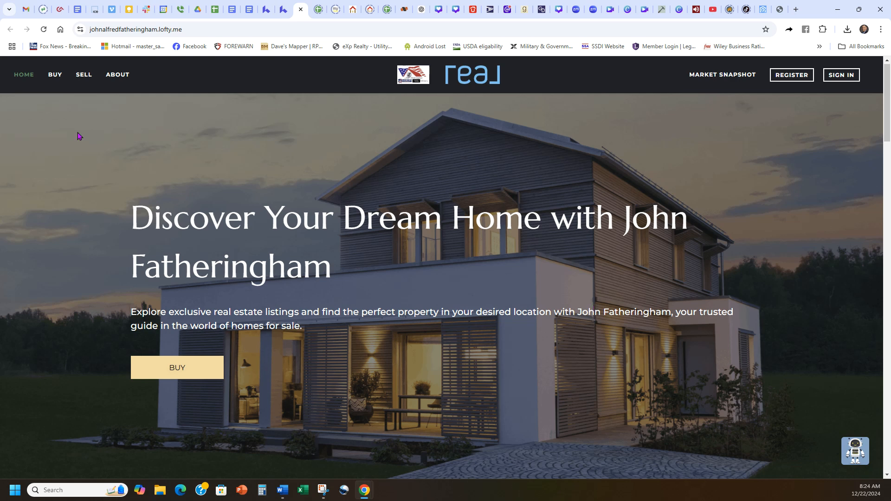
Open the Home Valuation page under Sell on the live site and copy its web address
{"action": "mouse_move", "coordinate": [84, 77]}
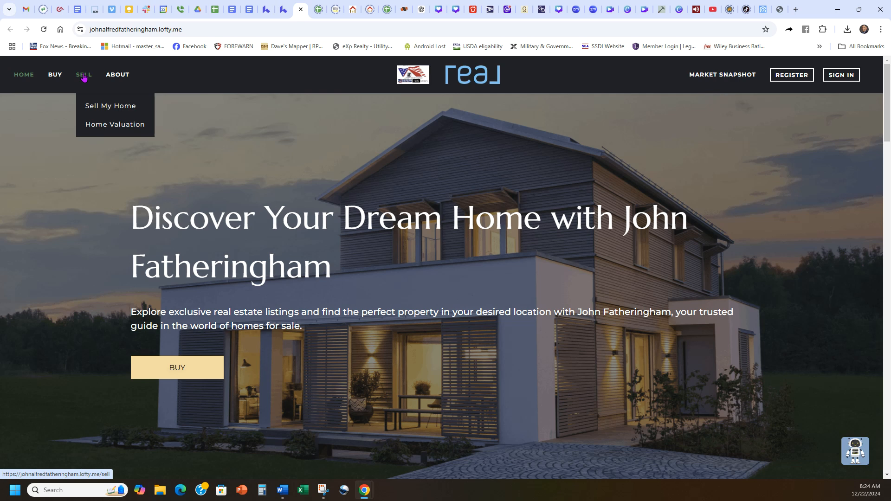
{"action": "left_click", "coordinate": [114, 124]}
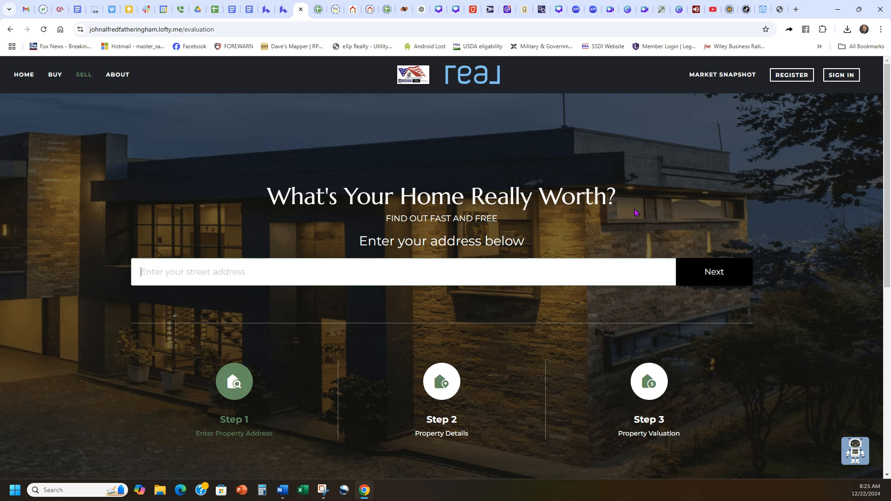
{"action": "left_click", "coordinate": [593, 30]}
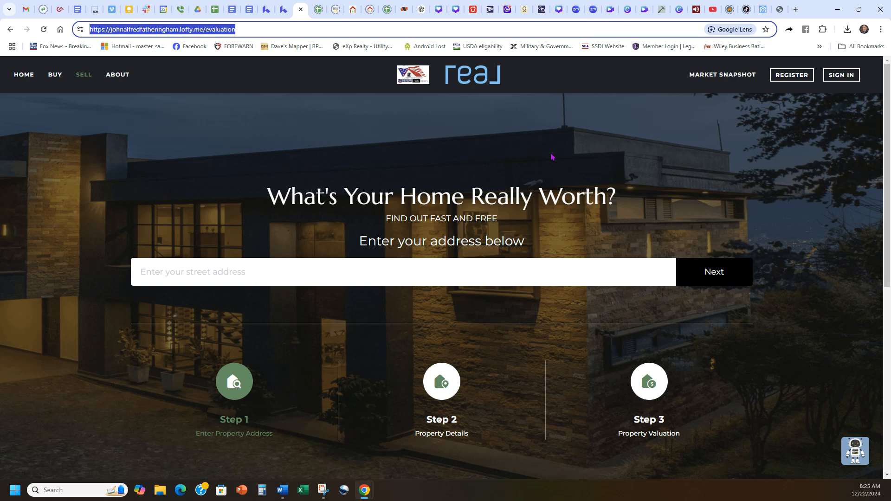
{"action": "left_click", "coordinate": [377, 268]}
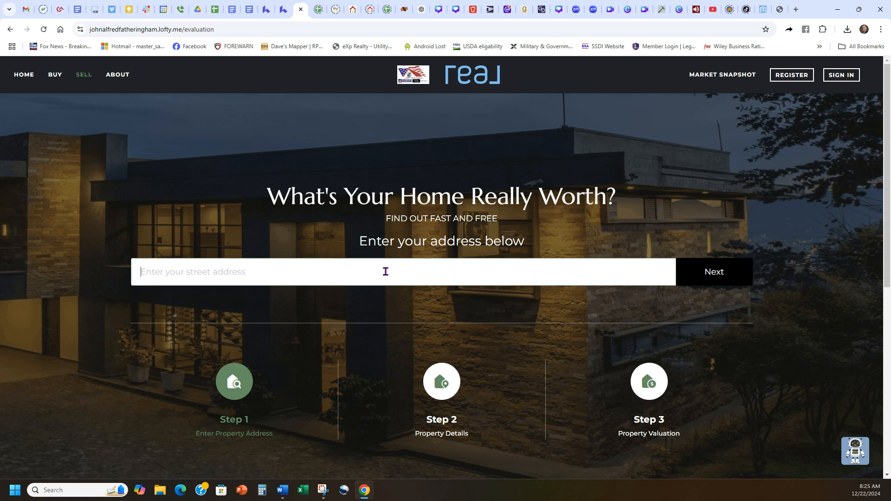
{"action": "left_click", "coordinate": [456, 29]}
{"action": "key", "text": "ctrl+c"}
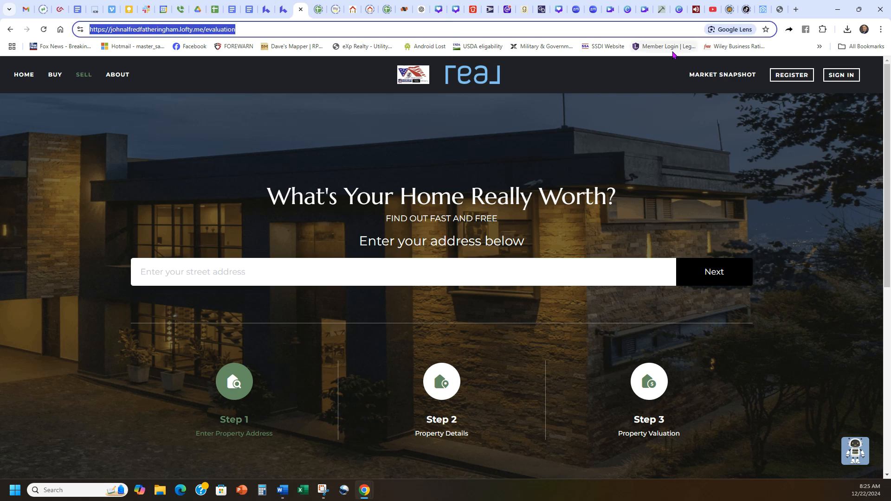
Open Facebook in a new browser tab and paste the copied home valuation link into a new post
{"action": "left_click", "coordinate": [780, 10]}
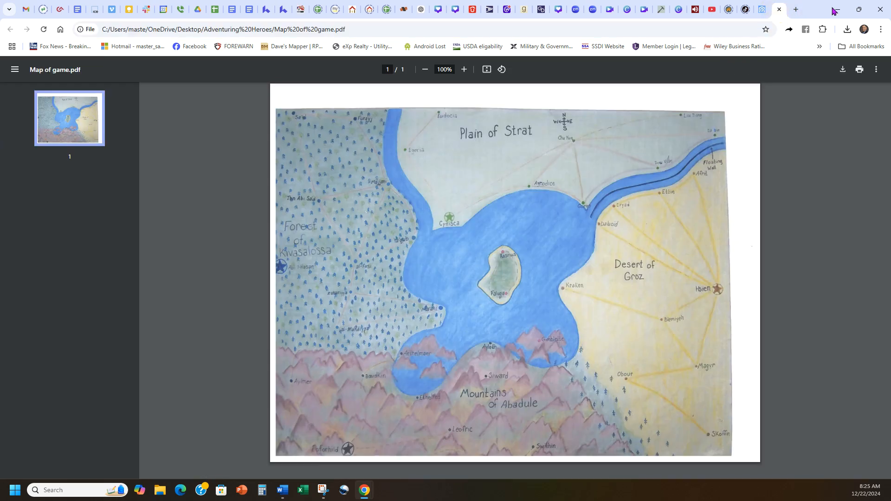
{"action": "left_click", "coordinate": [796, 9]}
{"action": "left_click", "coordinate": [189, 46]}
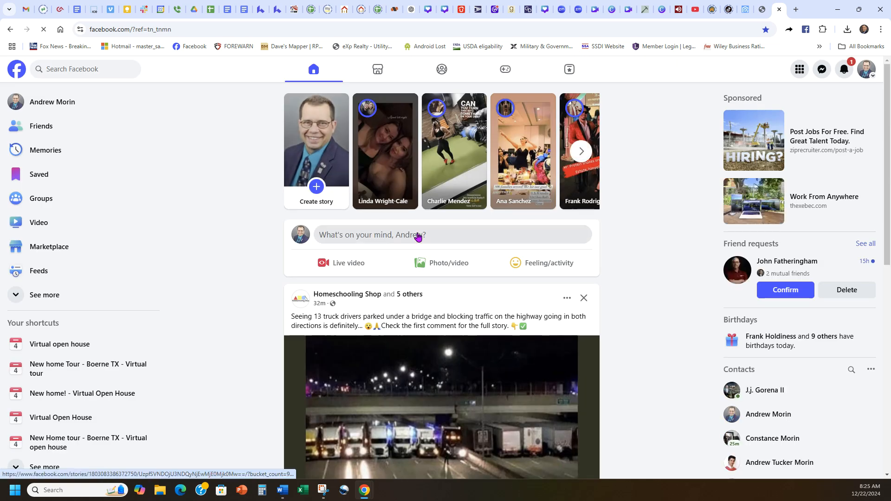
{"action": "left_click", "coordinate": [418, 235]}
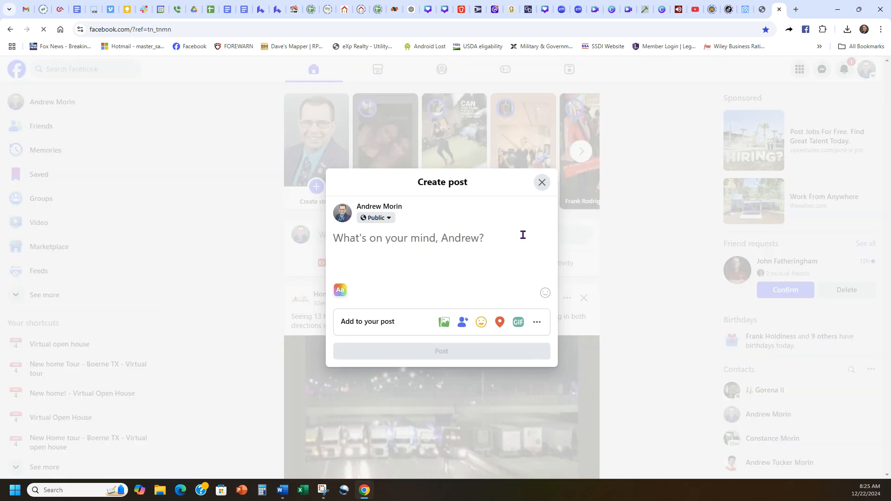
{"action": "key", "text": "ctrl+v"}
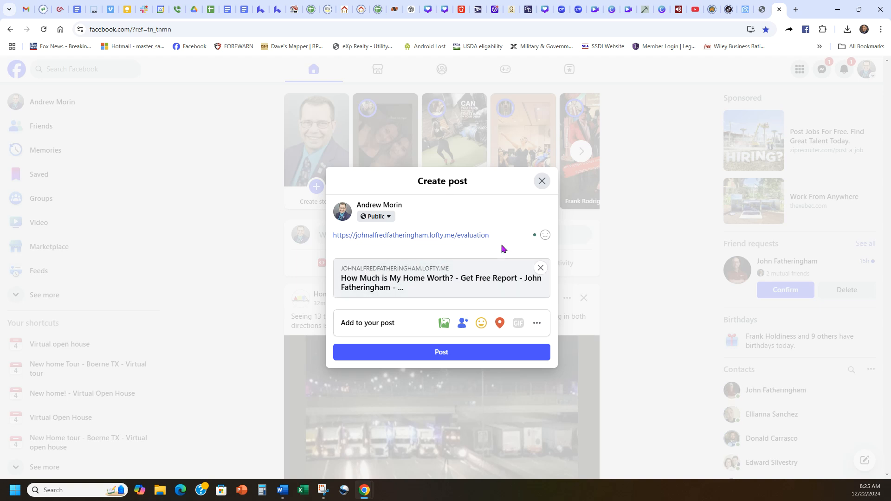
Delete the URL text from the Facebook post, keeping the attached link preview card
{"action": "left_click_drag", "start_coordinate": [502, 237], "coordinate": [317, 240]}
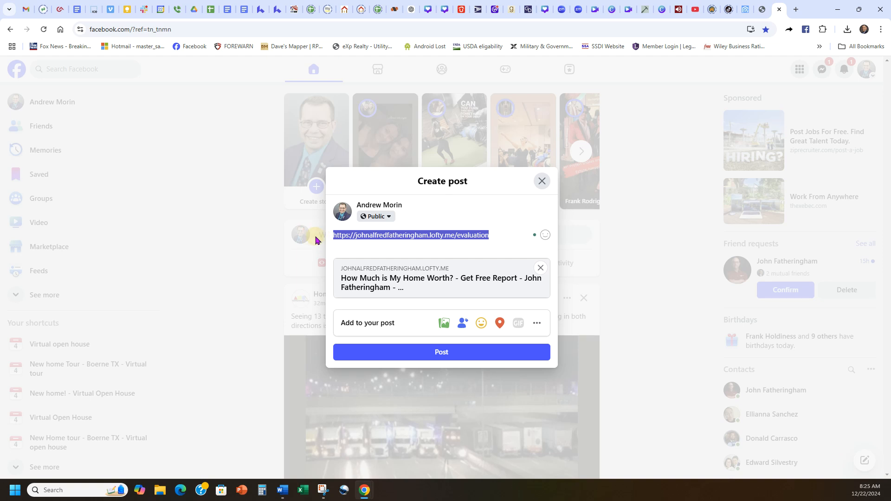
{"action": "key", "text": "BackSpace"}
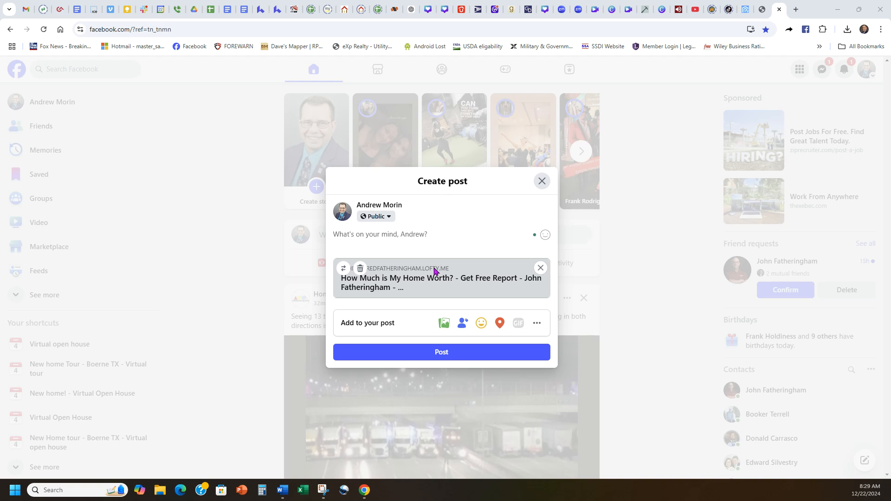
{"action": "left_click", "coordinate": [432, 238]}
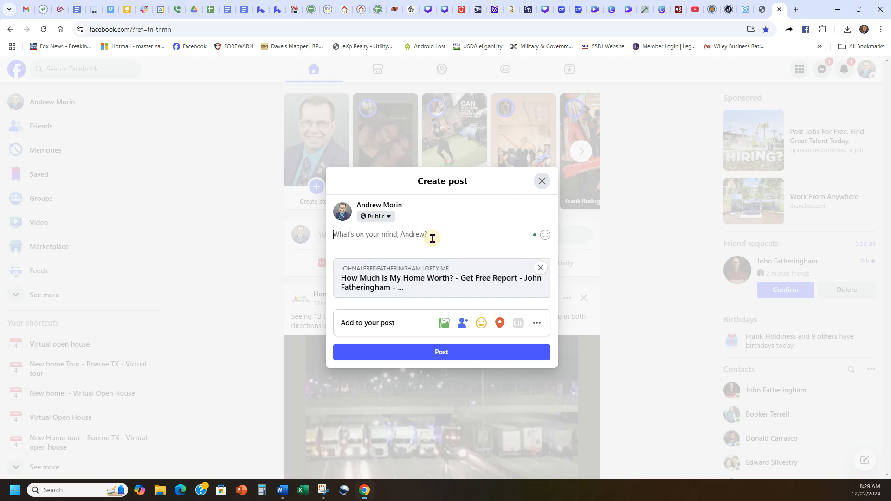
{"action": "key", "text": "ctrl+z"}
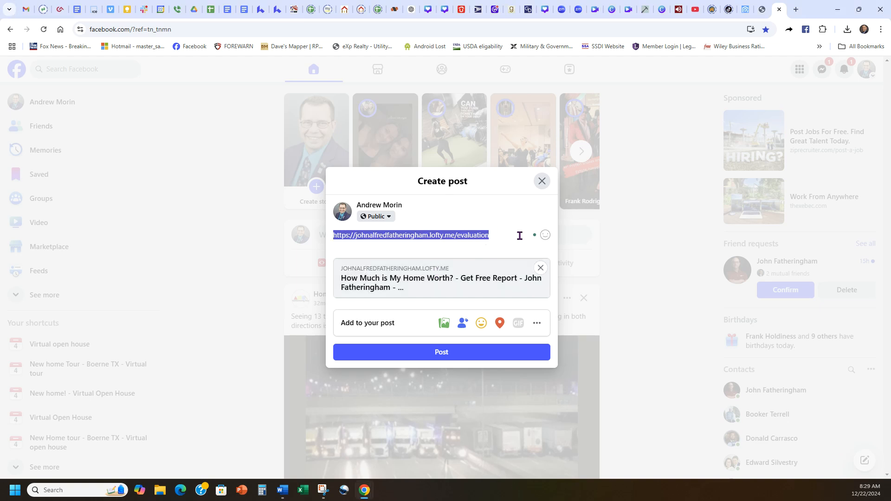
{"action": "key", "text": "BackSpace"}
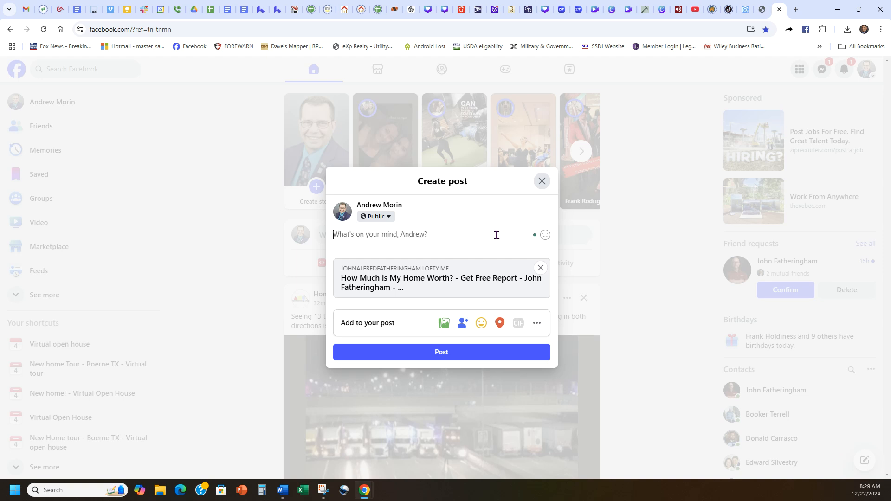
{"action": "mouse_move", "coordinate": [444, 272]}
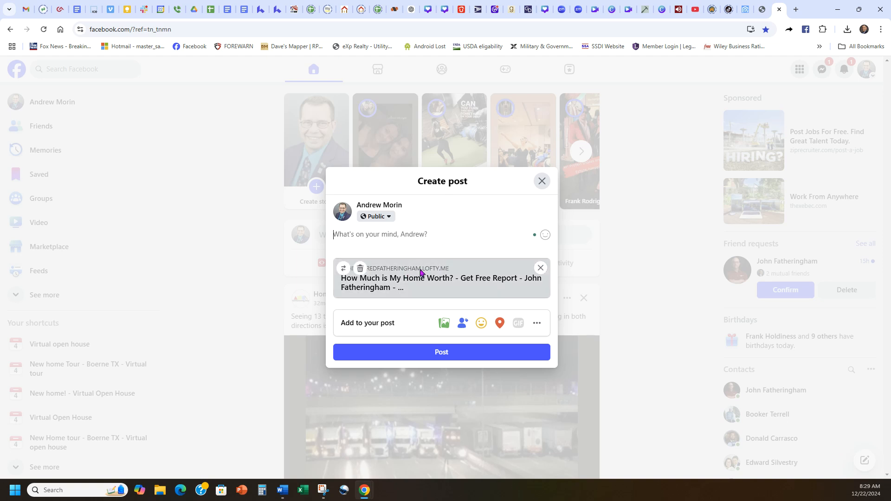
Switch to Canva in a new browser tab and create a blank Facebook Post (Landscape) design
{"action": "left_click", "coordinate": [796, 9]}
{"action": "left_click", "coordinate": [426, 197]}
{"action": "left_click", "coordinate": [413, 213]}
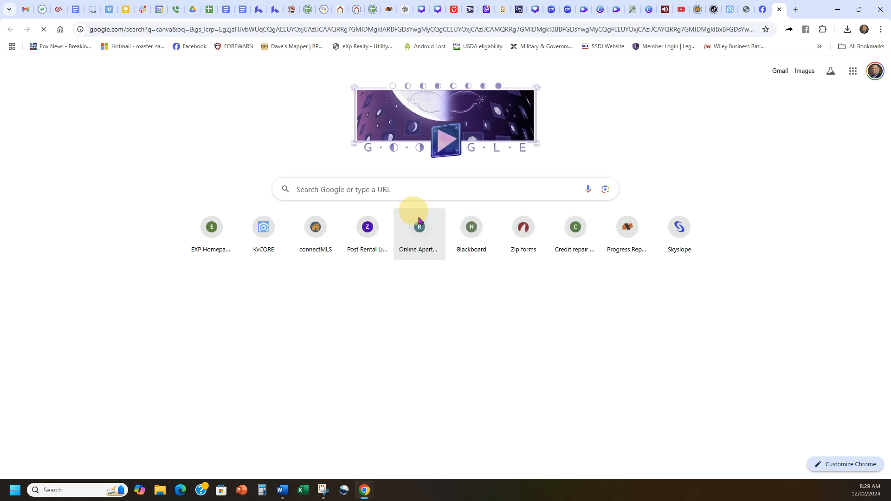
{"action": "left_click", "coordinate": [209, 162]}
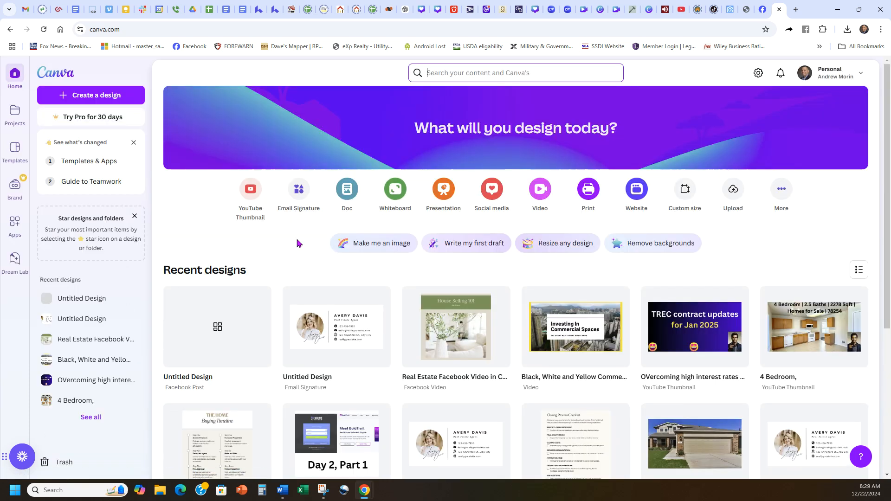
{"action": "left_click", "coordinate": [98, 96]}
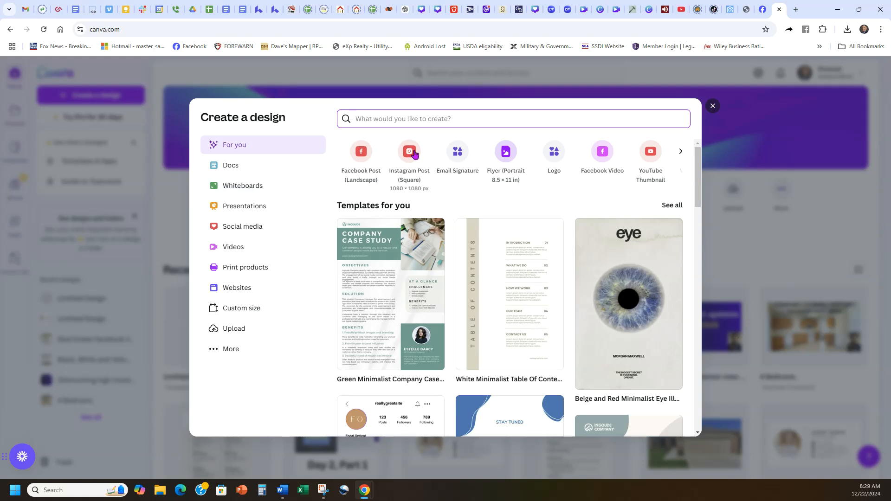
{"action": "left_click", "coordinate": [360, 154]}
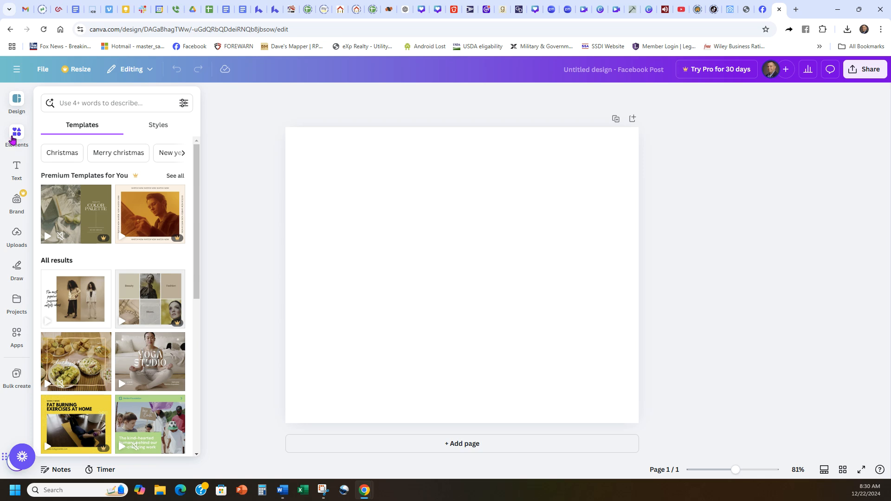
Insert the uploaded photo of the gray two-story house and set it as the page background
{"action": "left_click", "coordinate": [17, 233]}
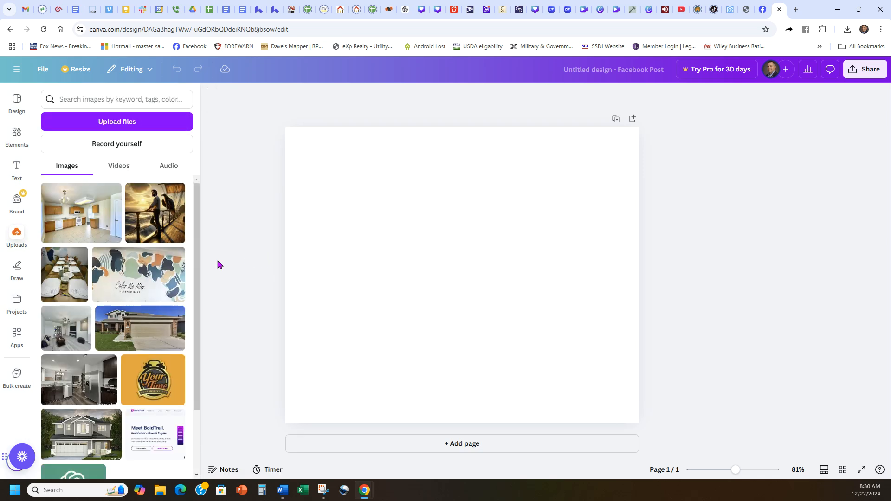
{"action": "left_click_drag", "start_coordinate": [197, 257], "coordinate": [197, 288]}
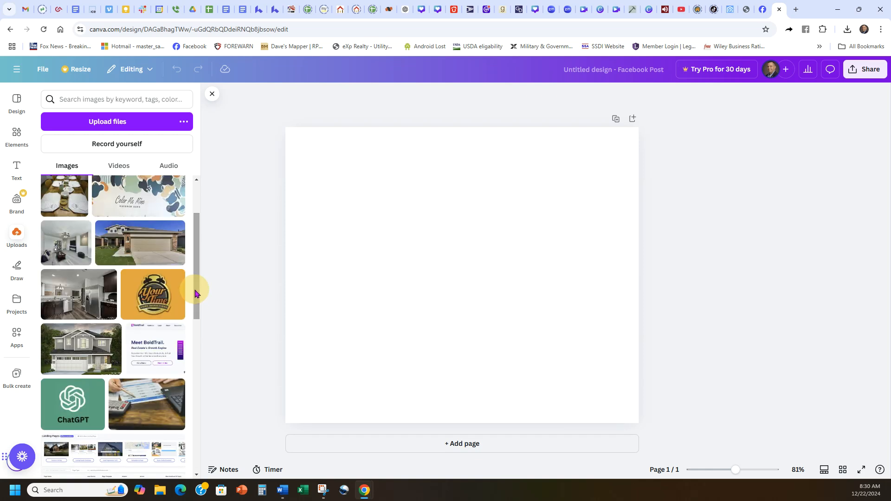
{"action": "left_click", "coordinate": [77, 349]}
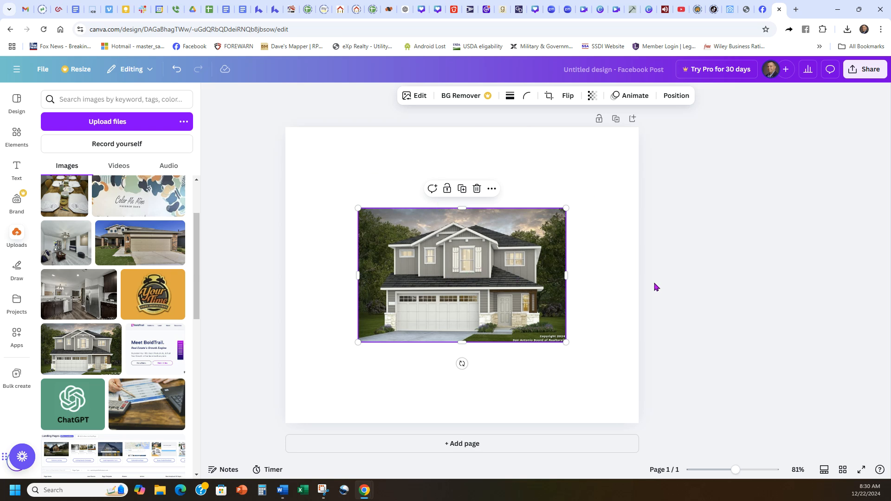
{"action": "right_click", "coordinate": [458, 251]}
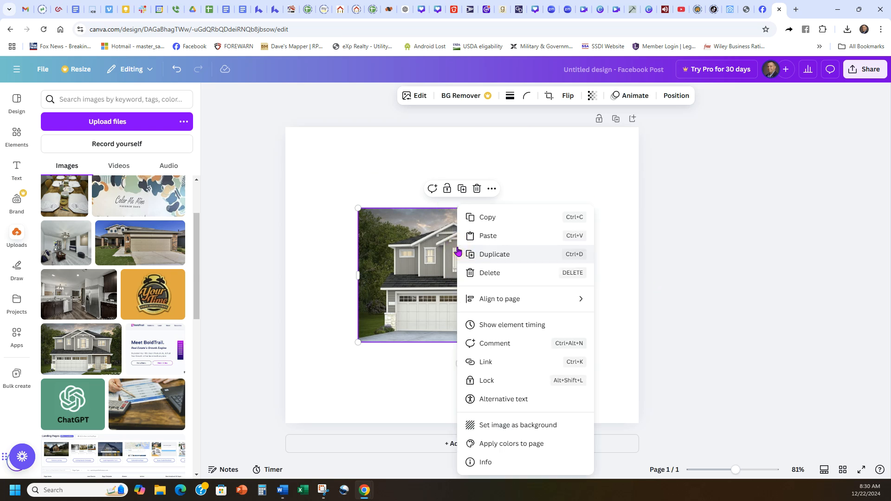
{"action": "left_click", "coordinate": [515, 429]}
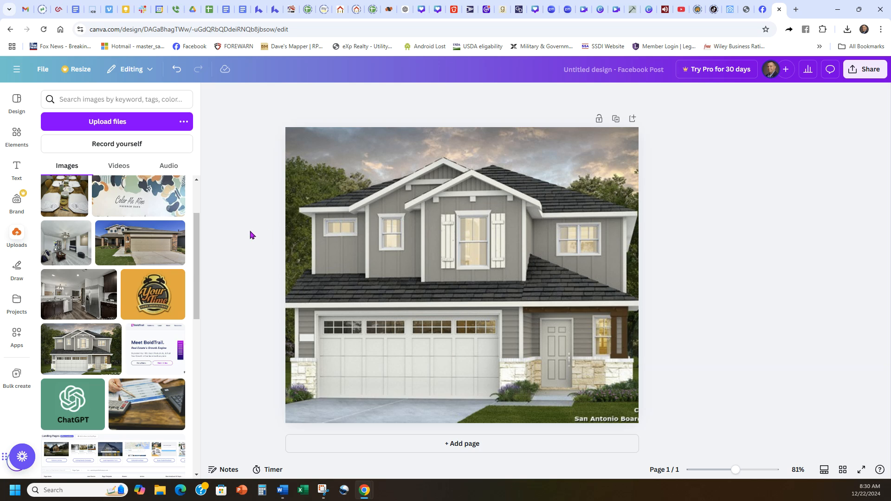
Add a text box on the house photo reading "Would Yu SellYour Home For the right Proce?"
{"action": "left_click", "coordinate": [17, 170]}
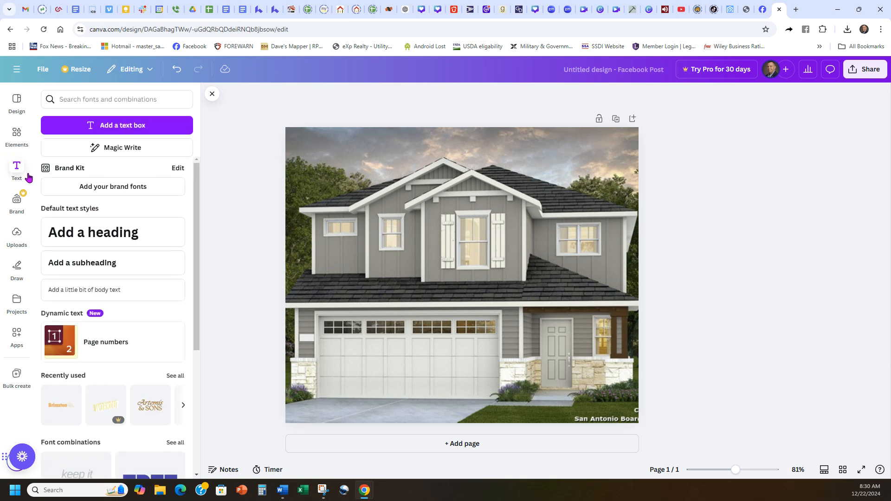
{"action": "left_click", "coordinate": [111, 125]}
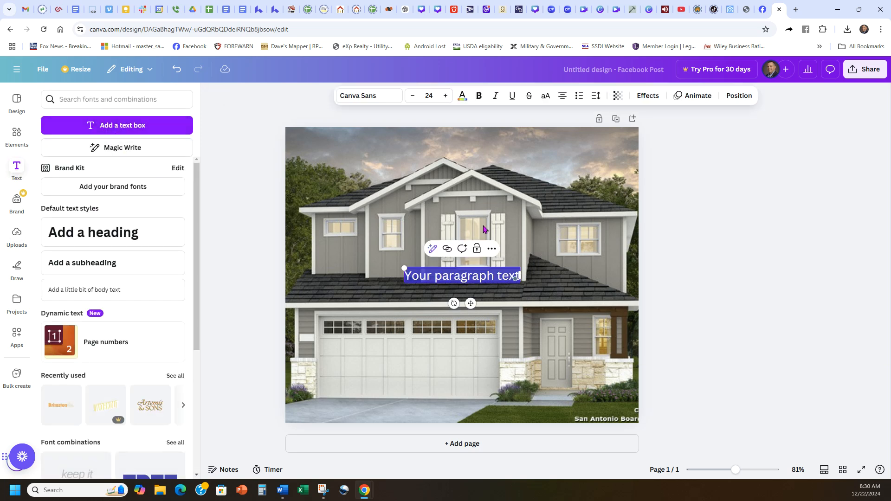
{"action": "type", "text": "Would yo"}
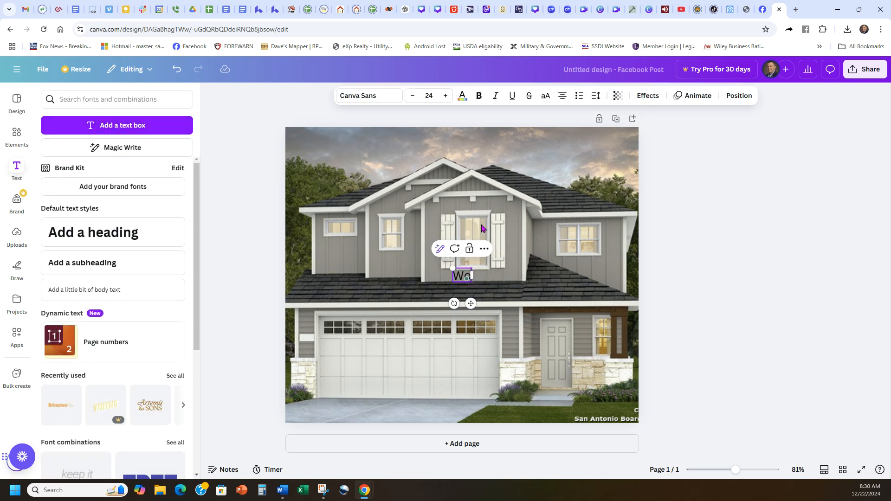
{"action": "key", "text": "BackSpace"}
{"action": "key", "text": "BackSpace"}
{"action": "key", "text": "BackSpace"}
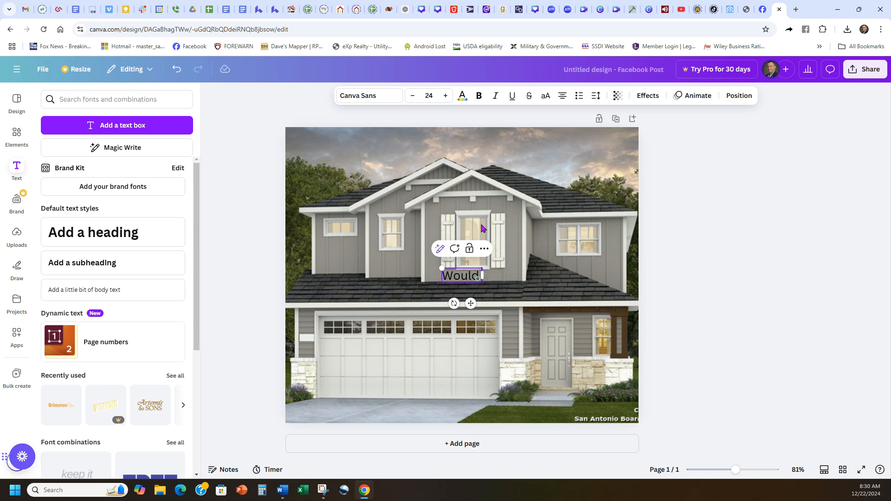
{"action": "type", "text": "Yu S"}
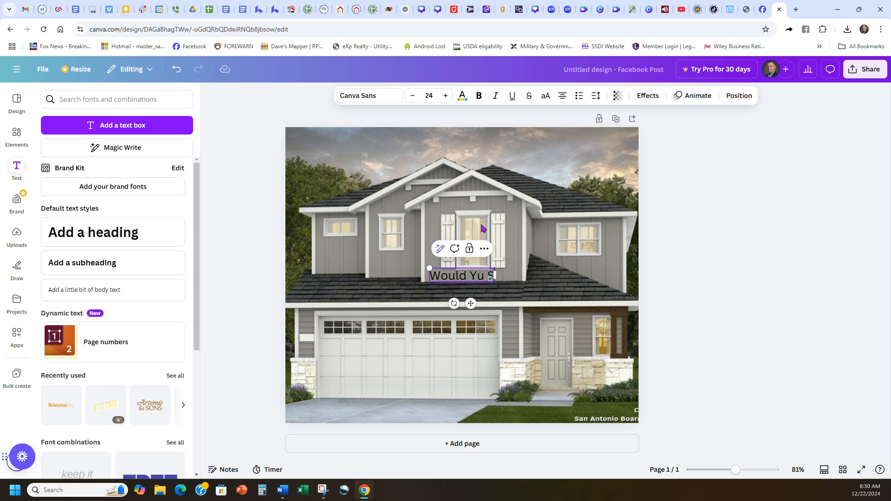
{"action": "type", "text": "ellYour Hom"}
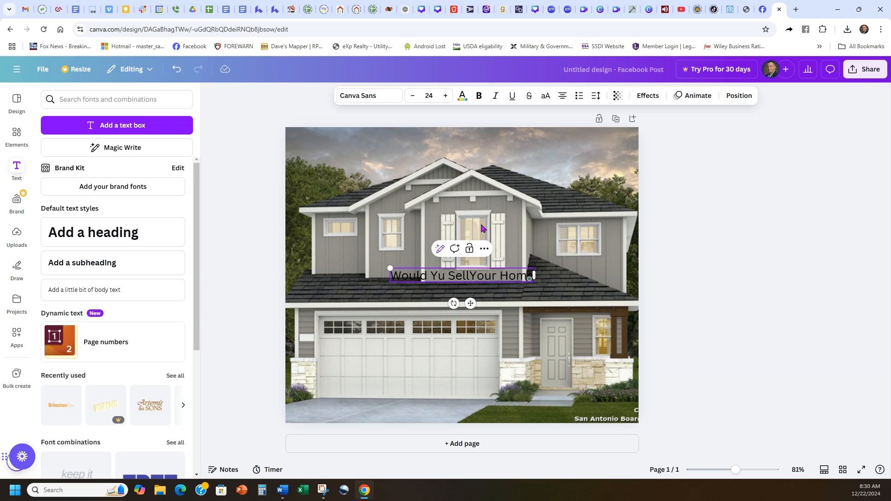
{"action": "type", "text": "e For the r"}
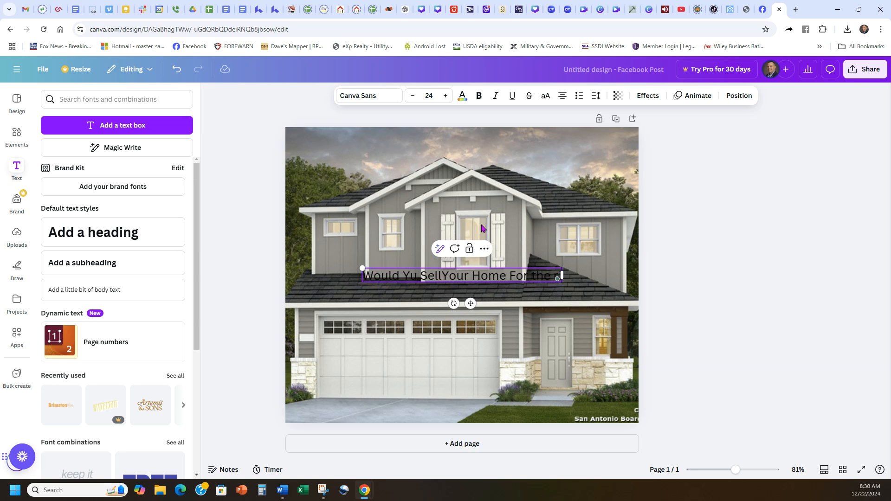
{"action": "type", "text": "ight Proce"}
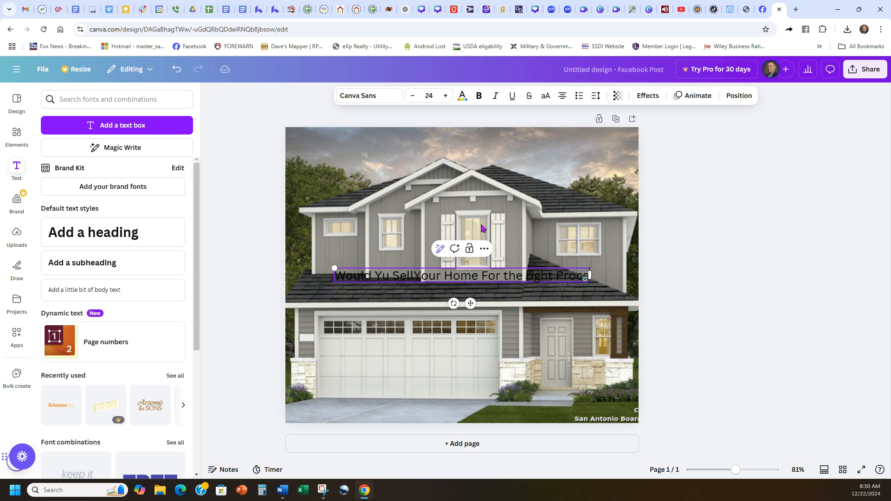
{"action": "type", "text": "?"}
Correct "Yu" to "You" and capitalize "Right" in the headline text
{"action": "left_click", "coordinate": [397, 287]}
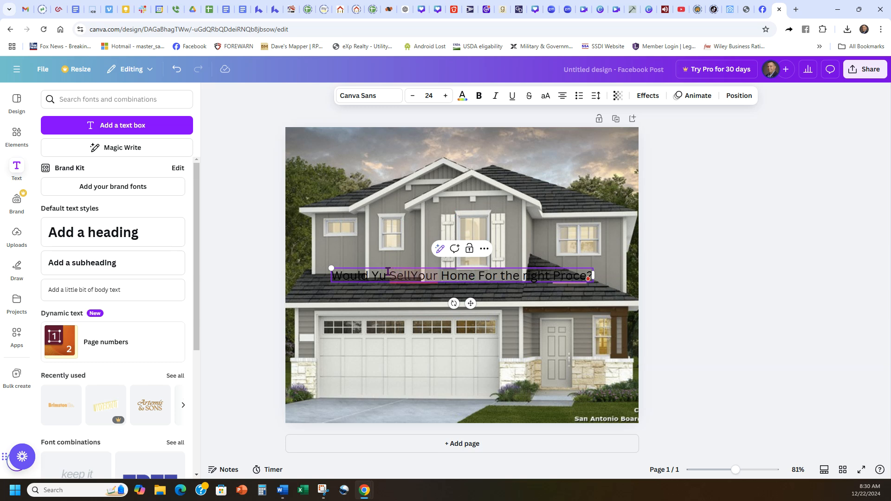
{"action": "left_click", "coordinate": [380, 278]}
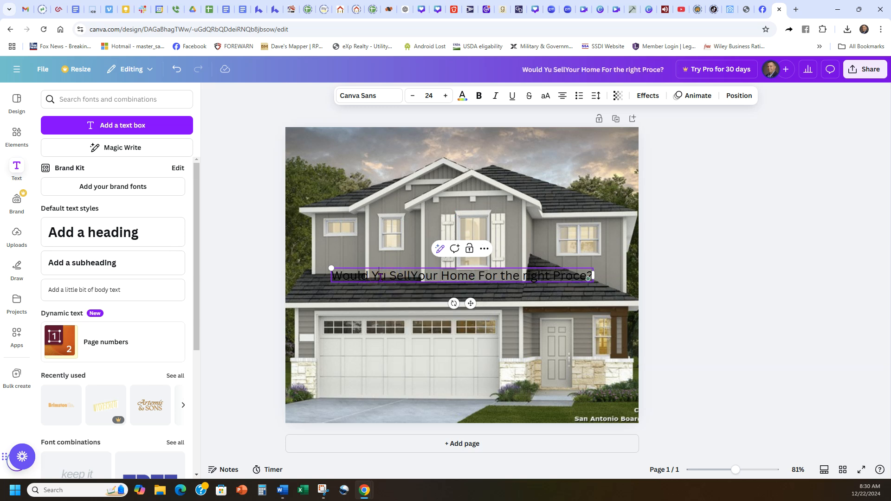
{"action": "type", "text": "o"}
{"action": "mouse_move", "coordinate": [423, 277]}
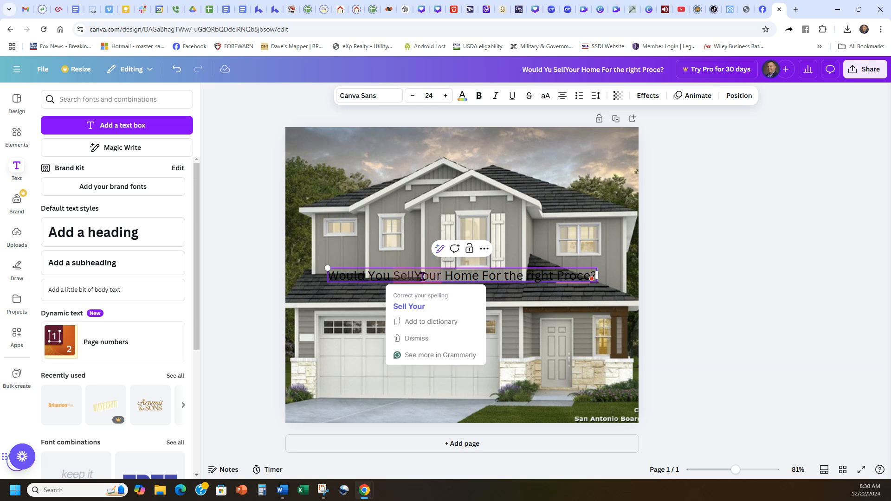
{"action": "left_click", "coordinate": [544, 310]}
{"action": "left_click", "coordinate": [530, 280]}
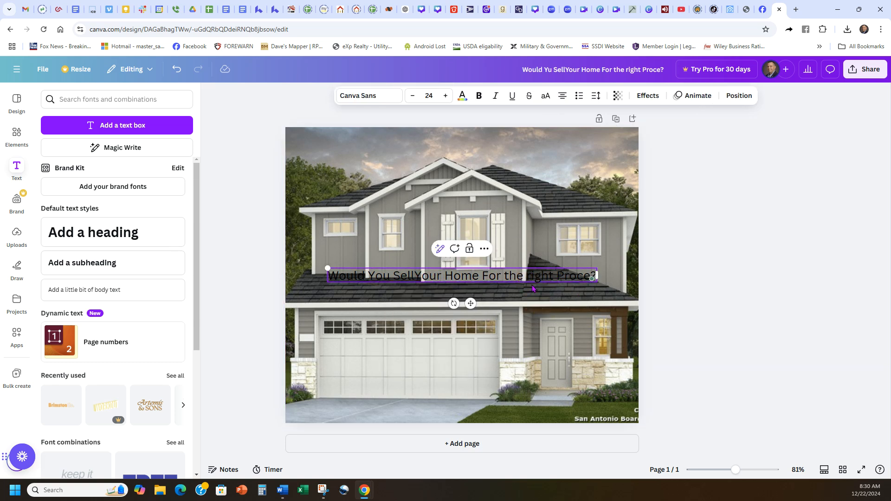
{"action": "key", "text": "BackSpace"}
{"action": "type", "text": "R"}
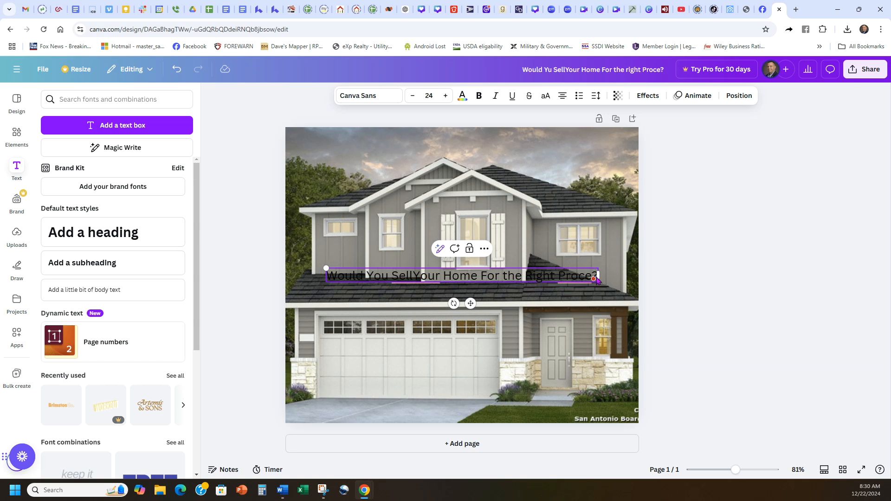
Apply the spelling suggestions "Price" for "Proce" and "Sell Your" for "SellYour" in the headline
{"action": "mouse_move", "coordinate": [578, 277]}
{"action": "left_click", "coordinate": [579, 303]}
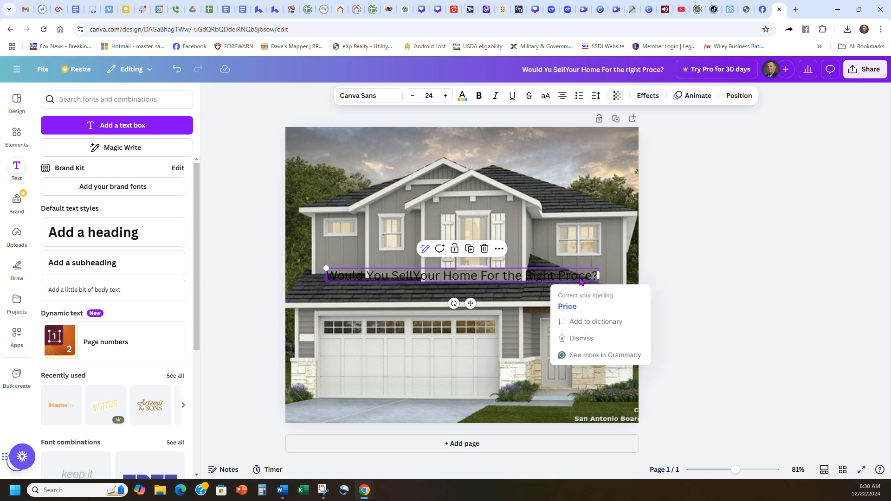
{"action": "left_click", "coordinate": [567, 249]}
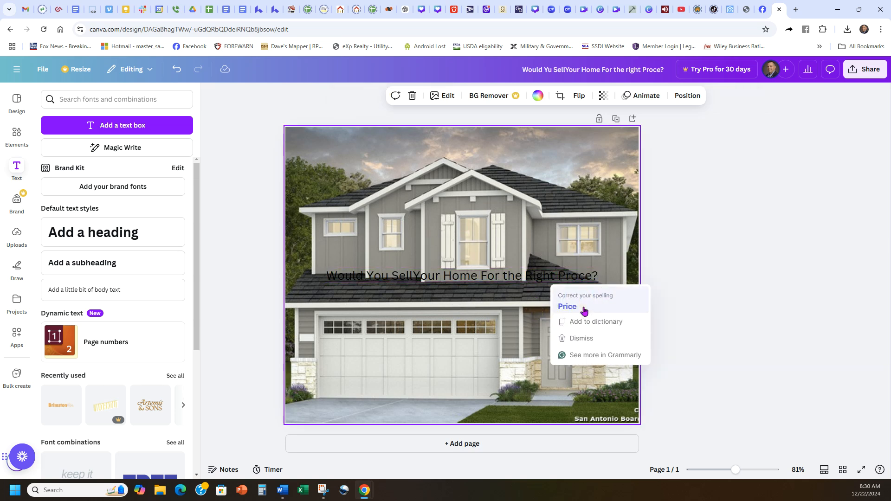
{"action": "left_click", "coordinate": [550, 276]}
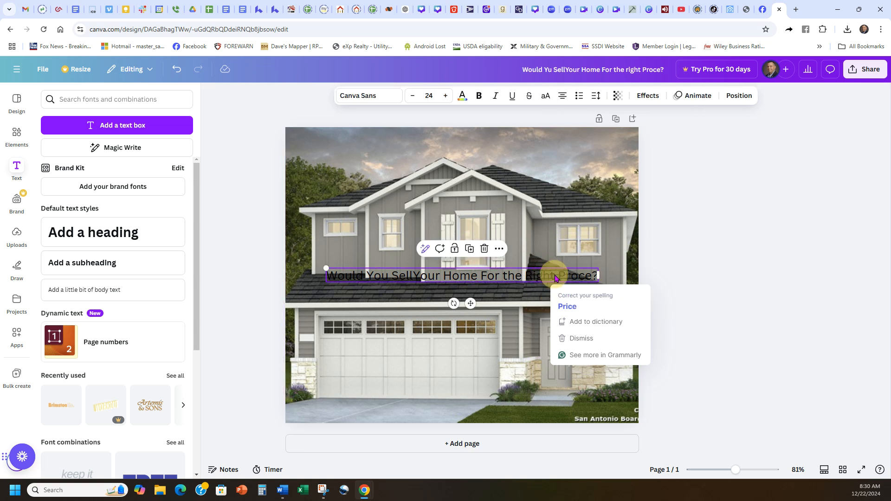
{"action": "left_click", "coordinate": [576, 308]}
{"action": "left_click", "coordinate": [571, 306]}
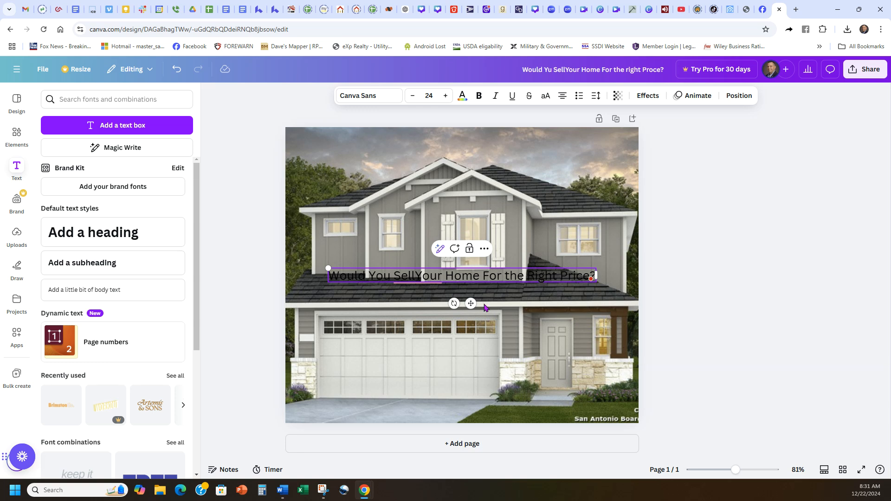
{"action": "left_click", "coordinate": [430, 274]}
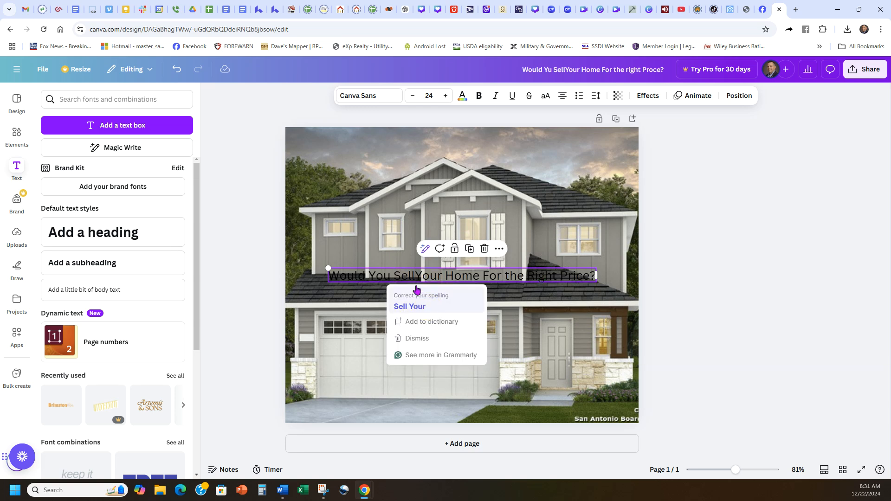
{"action": "left_click", "coordinate": [411, 305]}
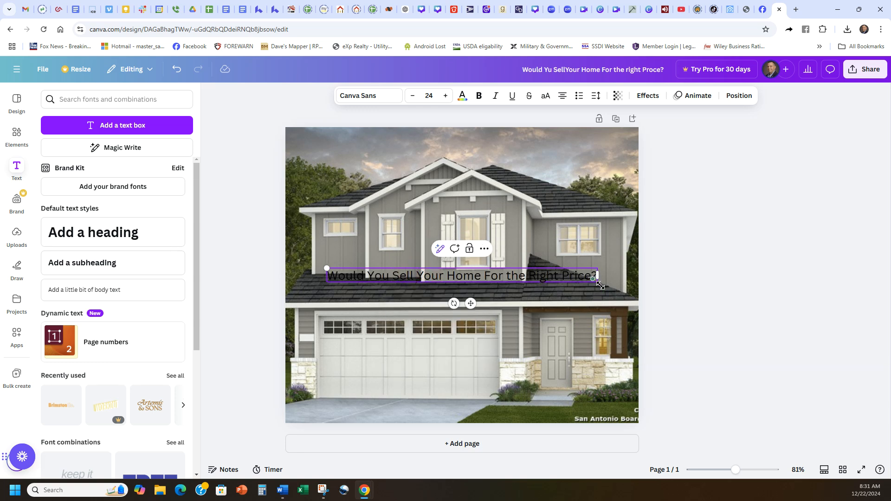
Move the headline up into the sky above the roof and make it bold
{"action": "left_click", "coordinate": [533, 320]}
{"action": "left_click_drag", "start_coordinate": [527, 276], "coordinate": [514, 139]}
{"action": "left_click", "coordinate": [478, 96]}
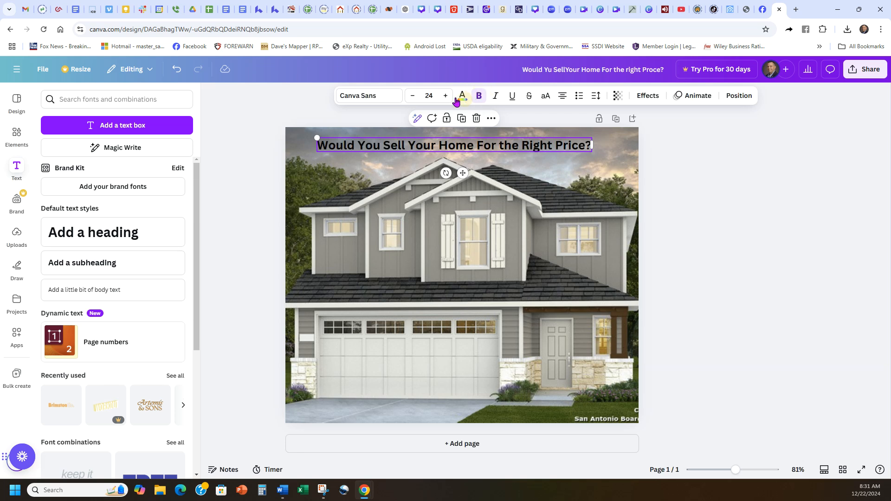
Increase the headline's font size to 33
{"action": "left_click", "coordinate": [446, 96]}
{"action": "left_click", "coordinate": [446, 96]}
{"action": "left_click", "coordinate": [446, 95]}
{"action": "left_click", "coordinate": [446, 96]}
{"action": "left_click", "coordinate": [446, 96]}
{"action": "left_click", "coordinate": [446, 96]}
{"action": "left_click", "coordinate": [446, 96]}
{"action": "left_click", "coordinate": [446, 95]}
{"action": "left_click", "coordinate": [446, 96]}
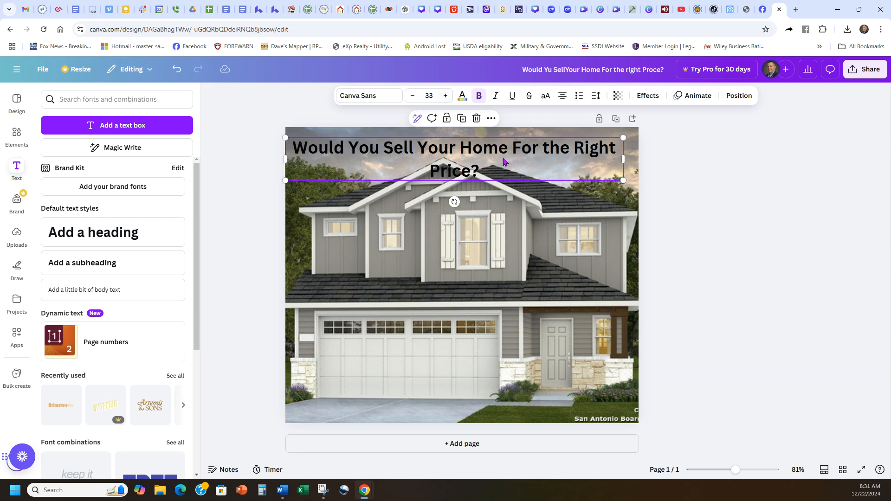
Compare white and black for the headline, nudge it slightly up and to the right, and leave it white
{"action": "left_click", "coordinate": [462, 97]}
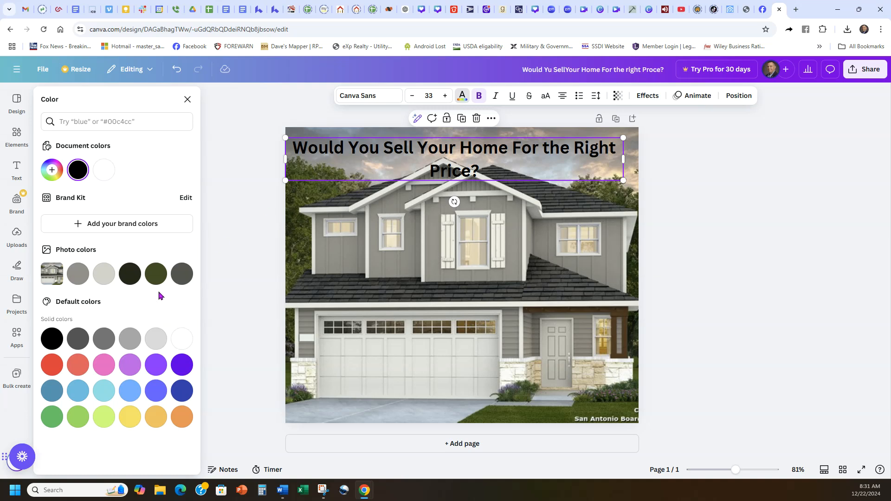
{"action": "left_click", "coordinate": [175, 340]}
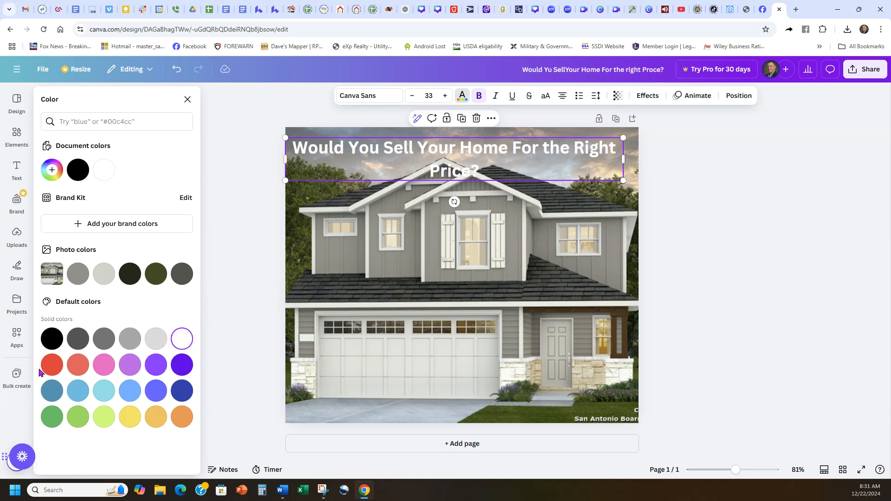
{"action": "left_click", "coordinate": [60, 339]}
{"action": "mouse_move", "coordinate": [518, 158]}
{"action": "left_mouse_down"}
{"action": "mouse_move", "coordinate": [513, 351]}
{"action": "mouse_move", "coordinate": [528, 144]}
{"action": "left_mouse_up"}
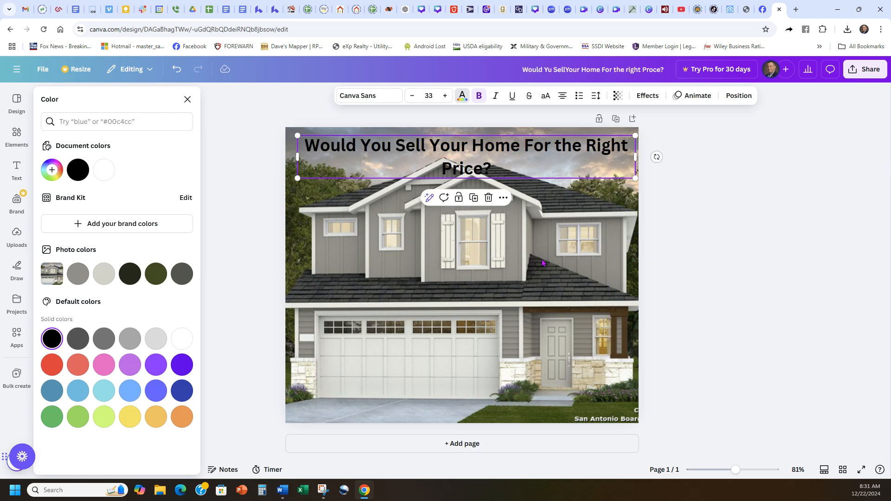
{"action": "left_click", "coordinate": [183, 340]}
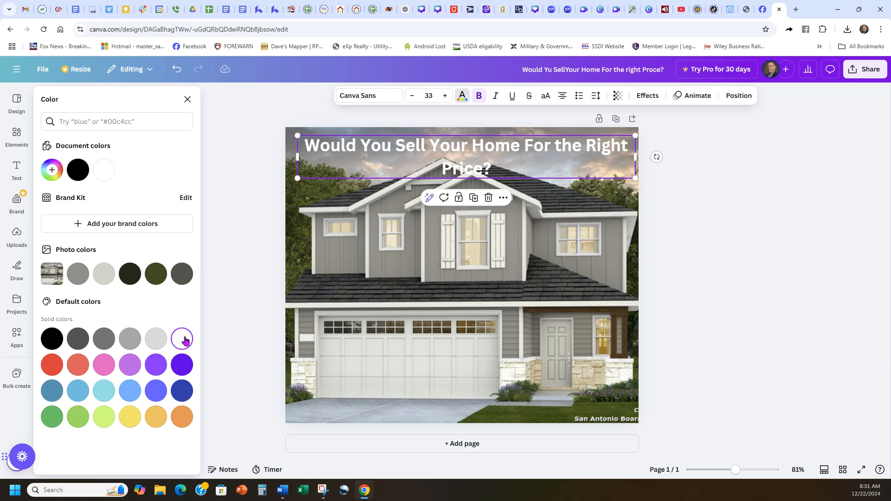
{"action": "left_click", "coordinate": [738, 236]}
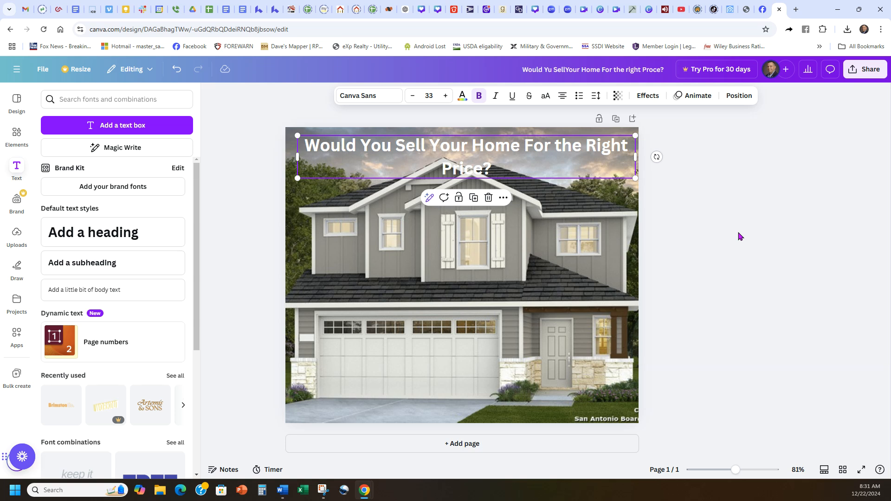
Enlarge the headline text to font size 50.7
{"action": "mouse_move", "coordinate": [639, 179]}
{"action": "left_mouse_down"}
{"action": "mouse_move", "coordinate": [645, 204]}
{"action": "mouse_move", "coordinate": [642, 179]}
{"action": "left_mouse_up"}
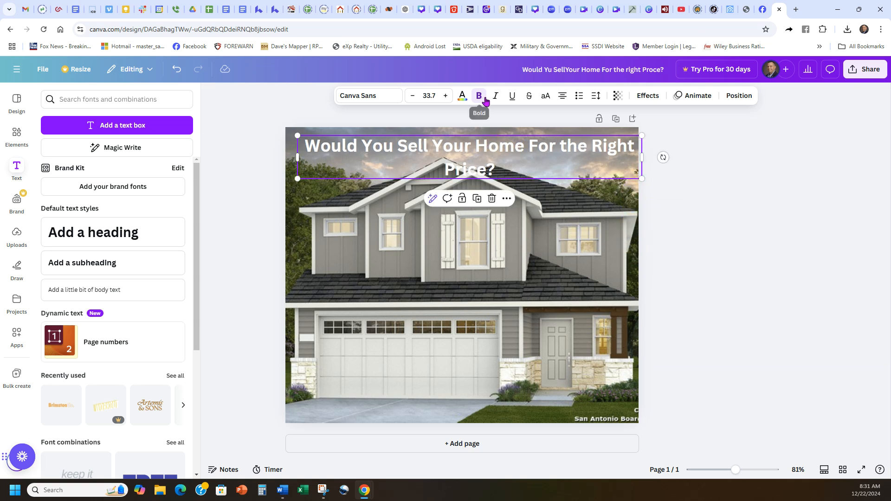
{"action": "left_click", "coordinate": [445, 96]}
{"action": "left_click", "coordinate": [445, 96]}
{"action": "left_click", "coordinate": [445, 96]}
{"action": "left_click", "coordinate": [445, 95]}
{"action": "left_click", "coordinate": [446, 96]}
{"action": "left_click", "coordinate": [451, 96]}
{"action": "left_click", "coordinate": [451, 96]}
{"action": "left_click", "coordinate": [450, 96]}
{"action": "left_click", "coordinate": [450, 95]}
{"action": "left_click", "coordinate": [450, 95]}
{"action": "left_click", "coordinate": [450, 96]}
{"action": "left_click", "coordinate": [450, 96]}
{"action": "left_click", "coordinate": [450, 96]}
{"action": "left_click", "coordinate": [446, 96]}
{"action": "left_click", "coordinate": [446, 96]}
{"action": "left_click", "coordinate": [445, 96]}
{"action": "left_click", "coordinate": [445, 96]}
Break the headline into three lines: "Would You Sell", "Your Home" and "For the Right Price?"
{"action": "left_click", "coordinate": [501, 153]}
{"action": "key", "text": "Return"}
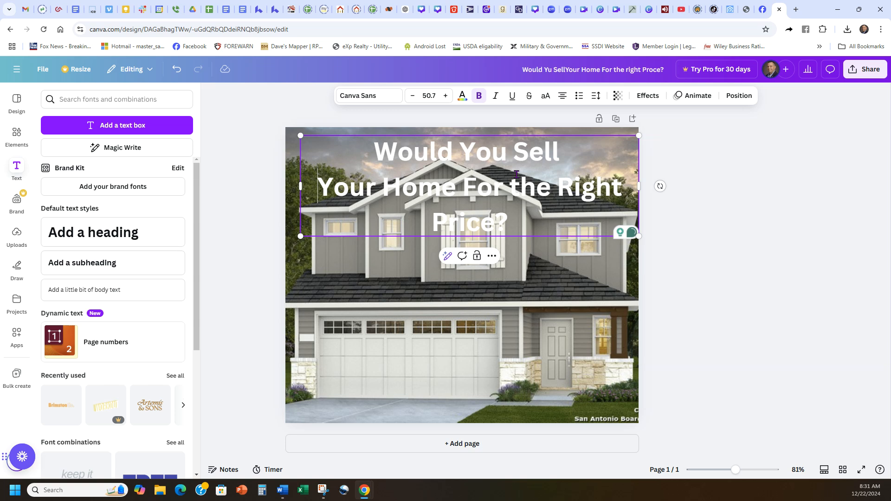
{"action": "left_click", "coordinate": [465, 191]}
{"action": "key", "text": "Return"}
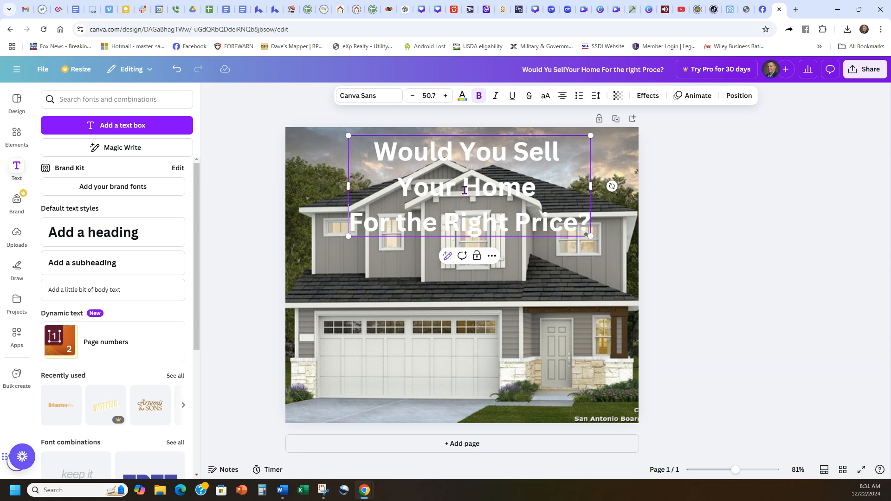
Scale the three-line headline up to font size 69.7 and position it across the upper part of the photo
{"action": "left_click_drag", "start_coordinate": [590, 236], "coordinate": [634, 255]}
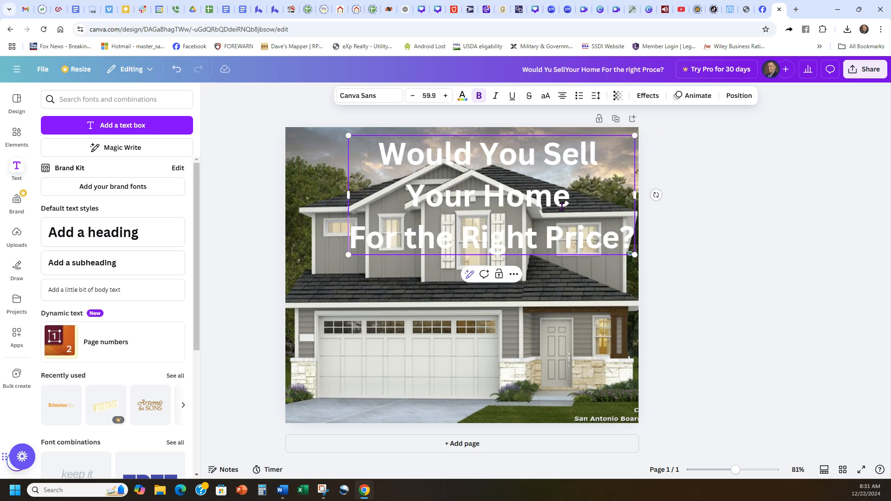
{"action": "left_click", "coordinate": [543, 241]}
{"action": "left_click_drag", "start_coordinate": [543, 240], "coordinate": [492, 218]}
{"action": "left_click_drag", "start_coordinate": [580, 247], "coordinate": [629, 267]}
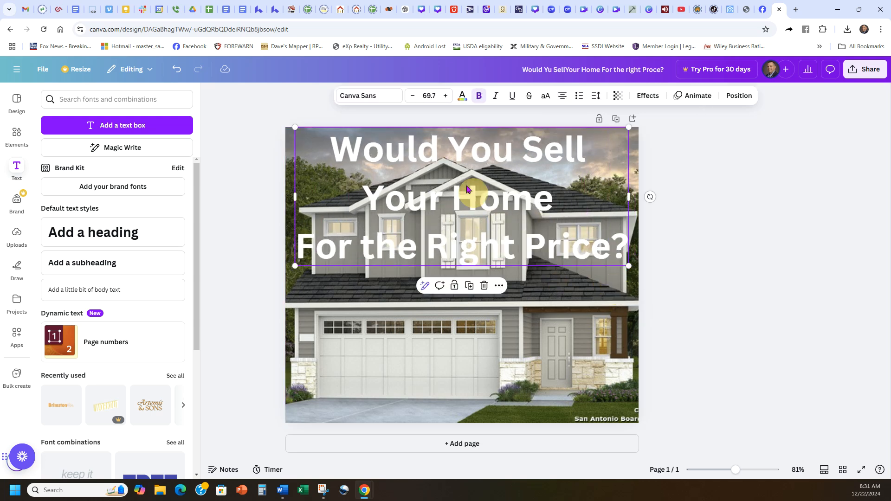
Color the first two headline lines, "Would You Sell" and "Your Home", black
{"action": "left_click_drag", "start_coordinate": [325, 141], "coordinate": [557, 205]}
{"action": "left_click", "coordinate": [462, 96]}
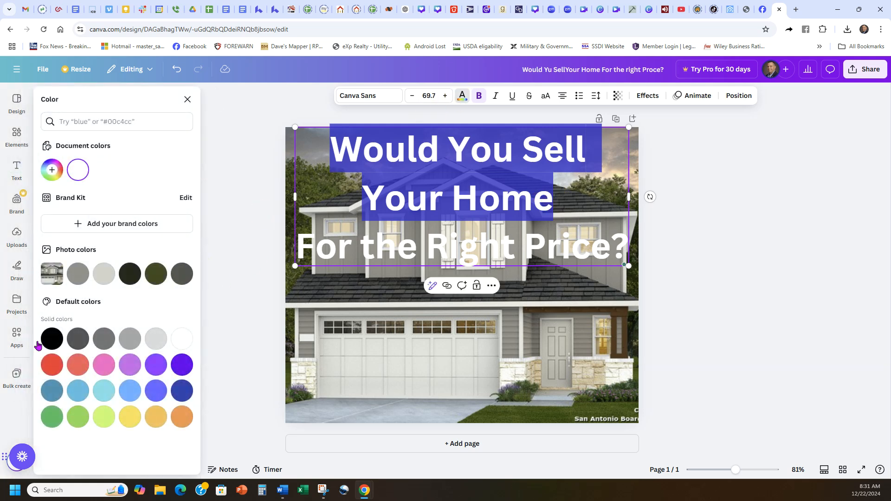
{"action": "left_click", "coordinate": [363, 242]}
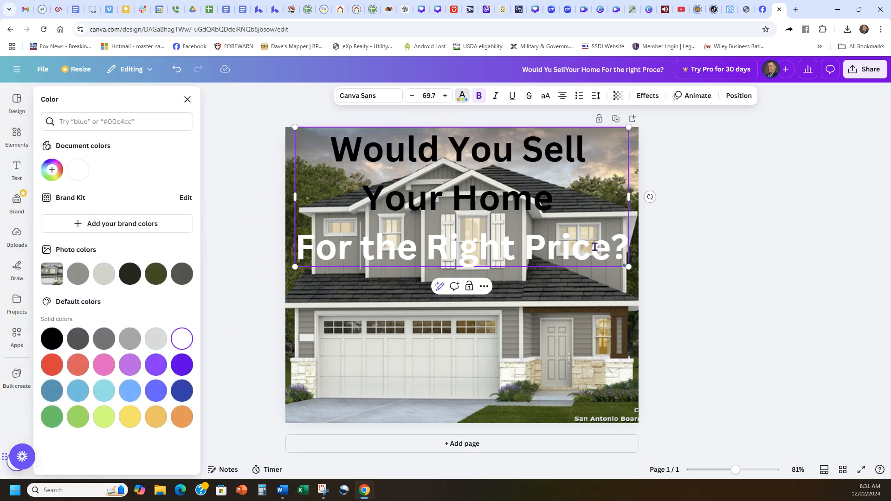
Color the third headline line, "For the Right Price?", yellow and nudge the whole headline slightly down and to the right
{"action": "left_click_drag", "start_coordinate": [622, 248], "coordinate": [290, 250]}
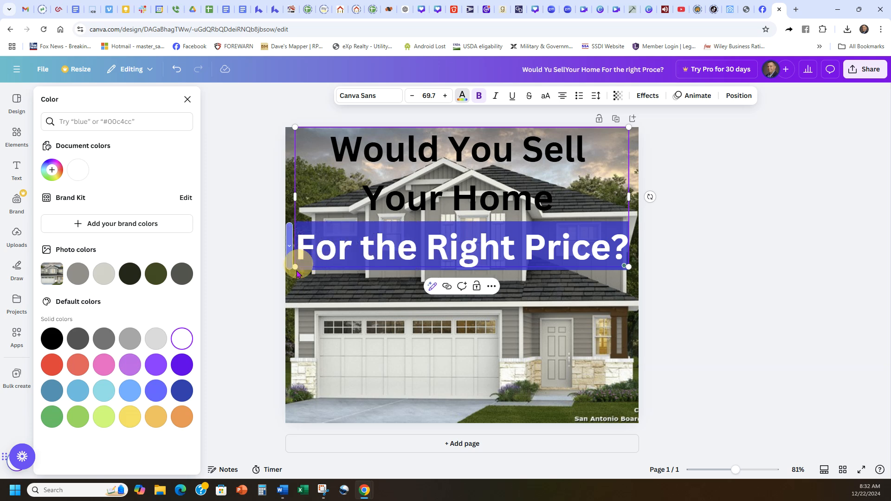
{"action": "left_click", "coordinate": [139, 425]}
{"action": "left_click", "coordinate": [239, 255]}
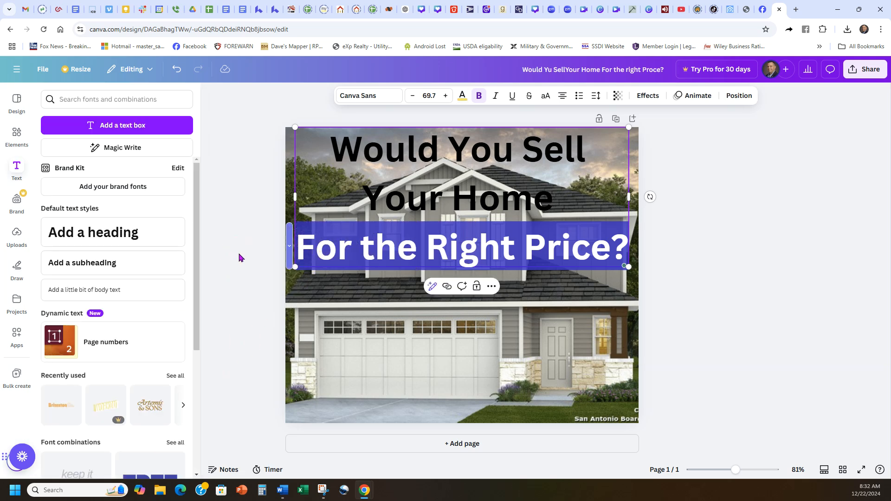
{"action": "left_click", "coordinate": [504, 256]}
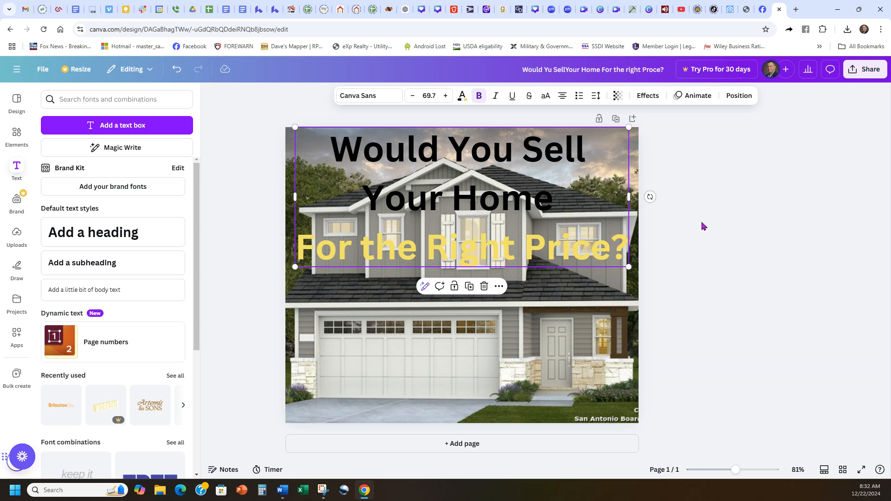
{"action": "left_click_drag", "start_coordinate": [557, 180], "coordinate": [562, 185]}
{"action": "left_click", "coordinate": [716, 227]}
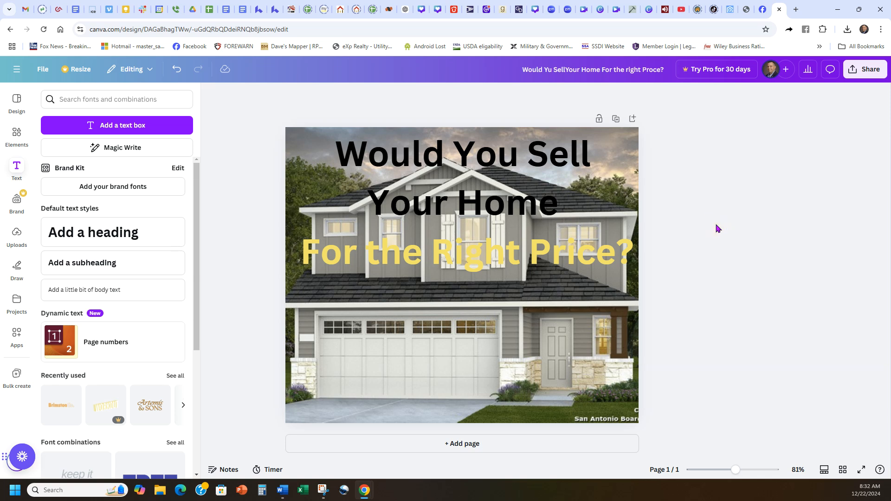
{"action": "left_click", "coordinate": [522, 209]}
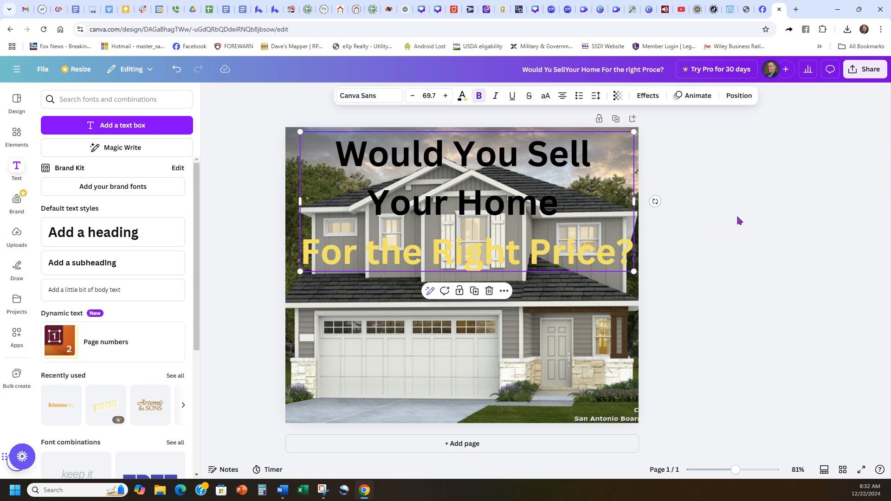
{"action": "left_click", "coordinate": [504, 291]}
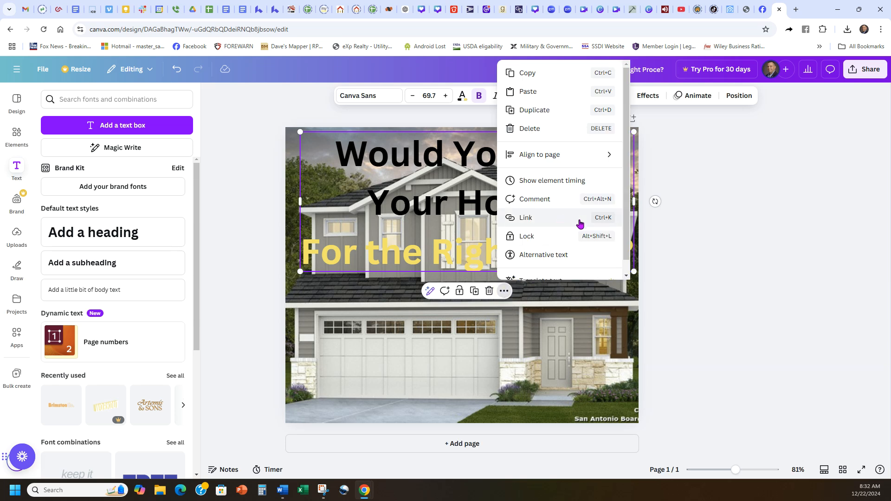
{"action": "left_click", "coordinate": [724, 255]}
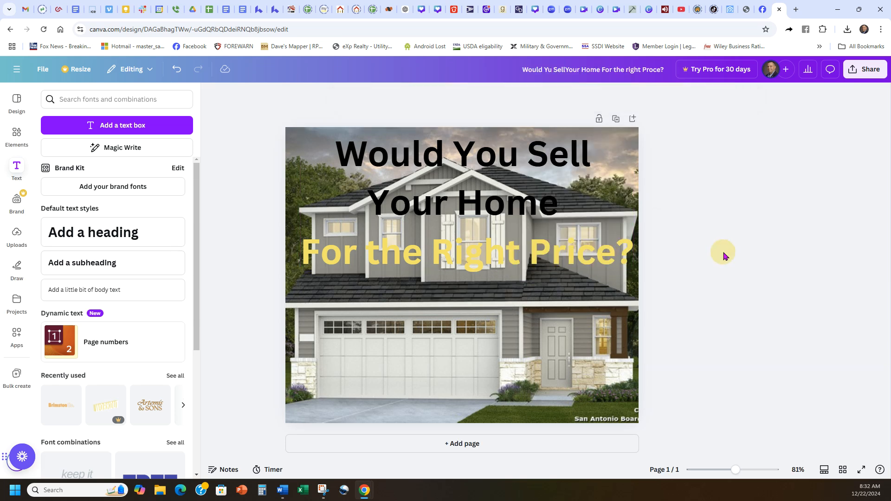
Search the elements for "Hyperlink", add the black outlined chain-link graphic, and shrink it in front of the house's entrance at the photo's lower edge
{"action": "left_click", "coordinate": [7, 131]}
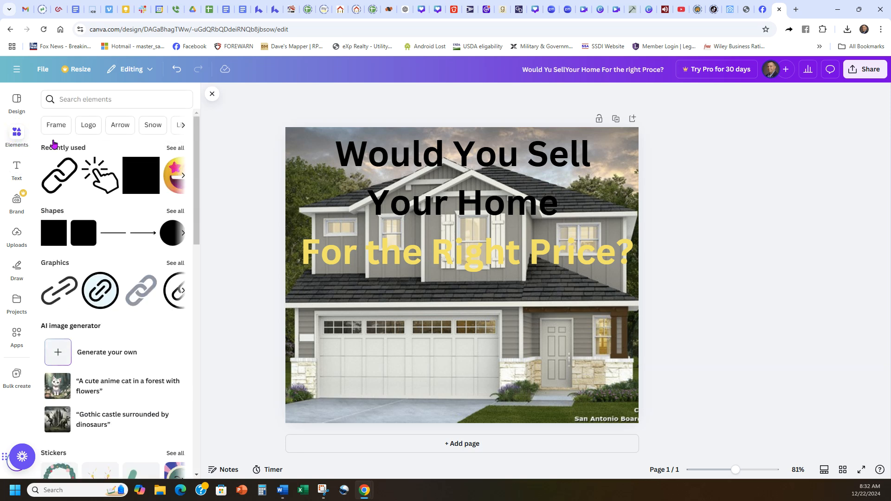
{"action": "left_click", "coordinate": [114, 99]}
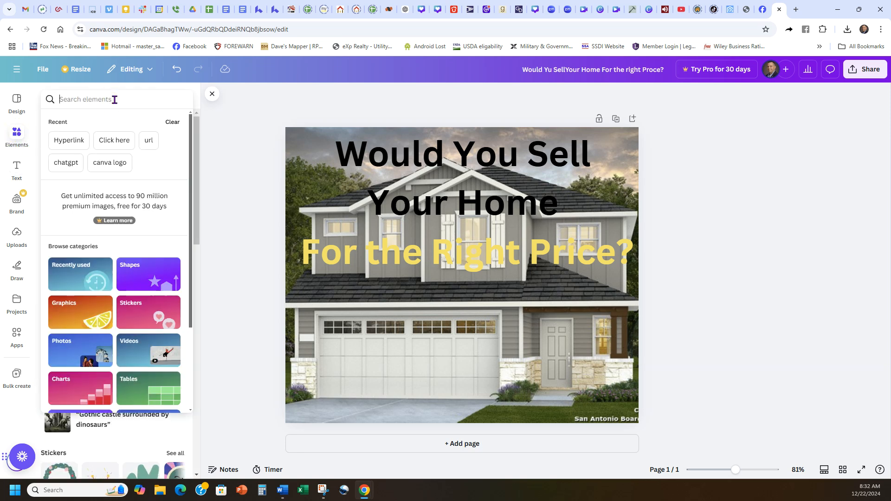
{"action": "left_click", "coordinate": [69, 139]}
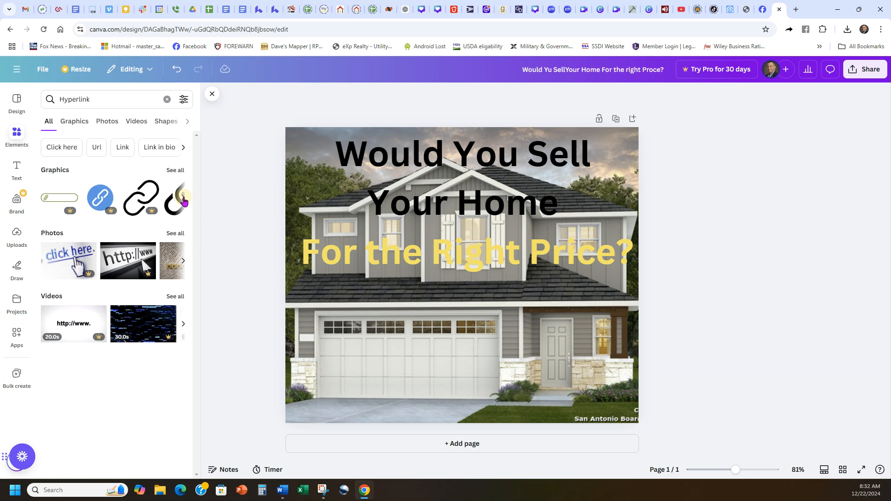
{"action": "left_click", "coordinate": [184, 199]}
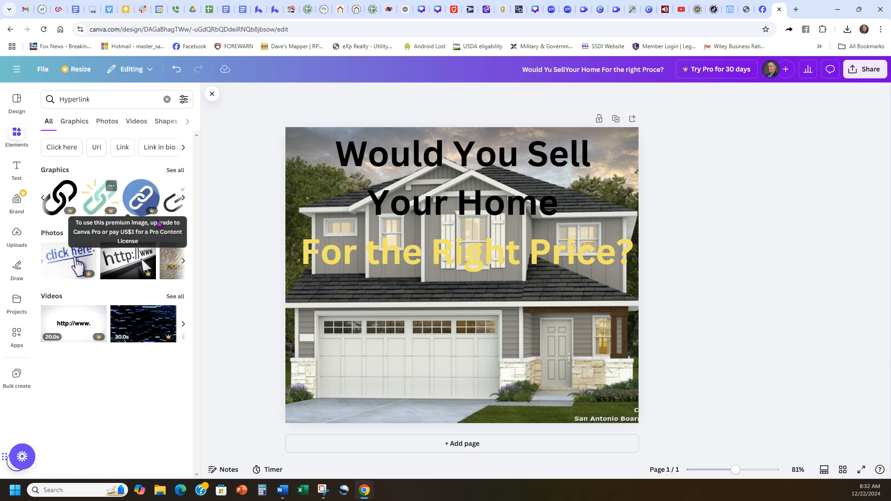
{"action": "left_click", "coordinate": [184, 199]}
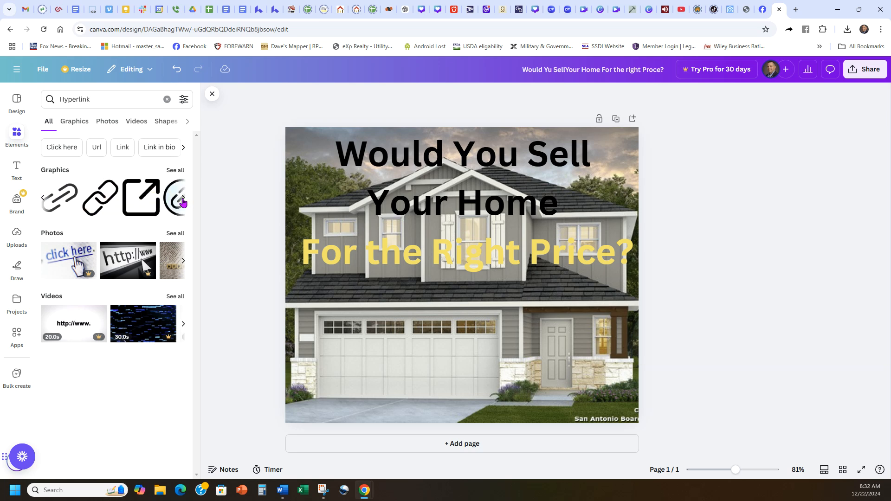
{"action": "left_click", "coordinate": [94, 207]}
{"action": "left_click_drag", "start_coordinate": [497, 279], "coordinate": [601, 396]}
{"action": "left_click_drag", "start_coordinate": [639, 305], "coordinate": [590, 353]}
Attach the website's home evaluation page address as a link to the chain-link graphic
{"action": "left_click", "coordinate": [584, 335]}
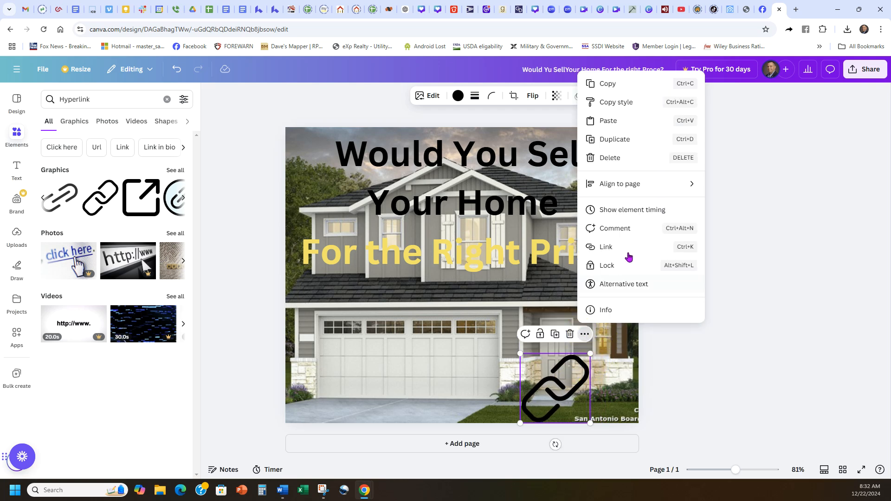
{"action": "left_click", "coordinate": [623, 246]}
{"action": "type", "text": "johnalfredfatheringham.lofty.me/evaluation"}
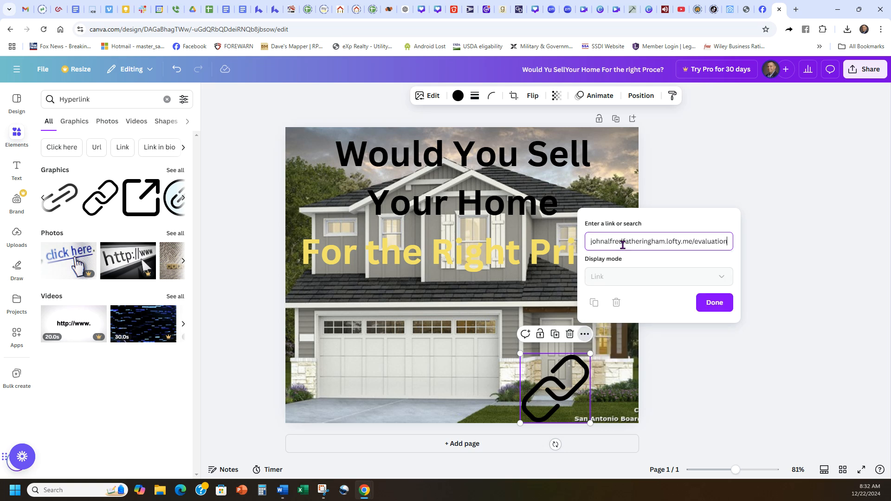
{"action": "left_click", "coordinate": [714, 307]}
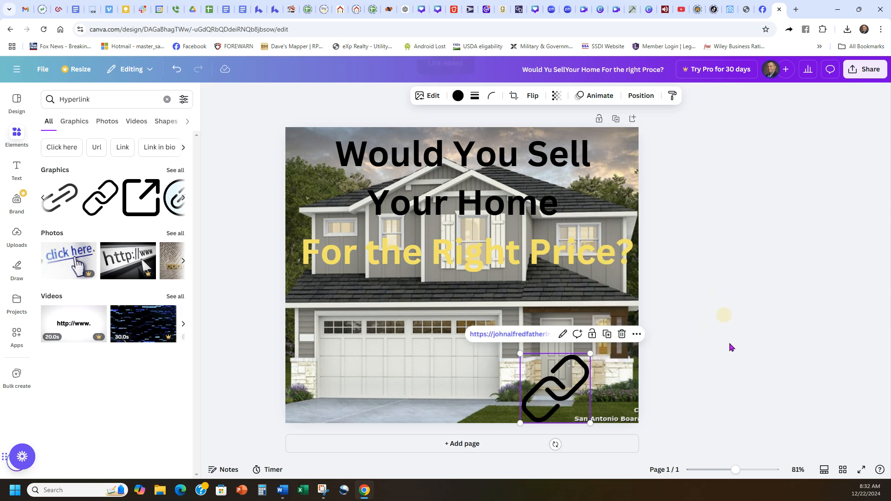
{"action": "left_click", "coordinate": [656, 390]}
Add a new text box reading "Click here for Value"
{"action": "left_click", "coordinate": [17, 170]}
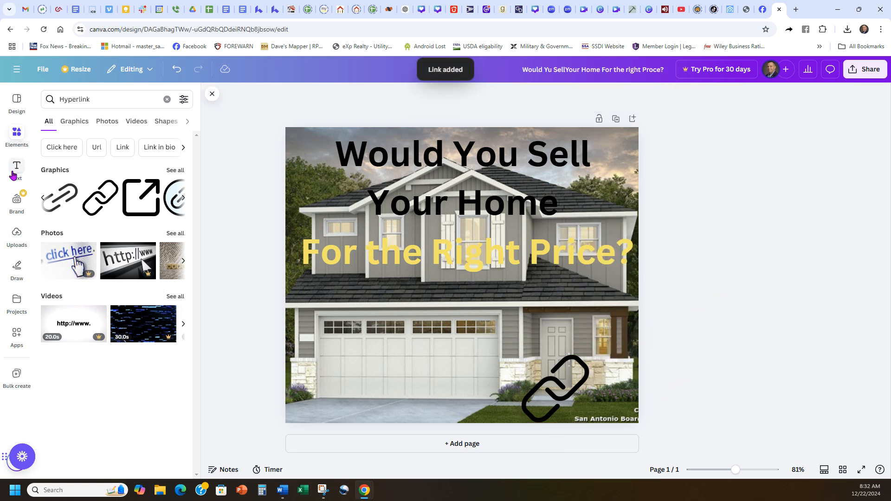
{"action": "left_click", "coordinate": [153, 125]}
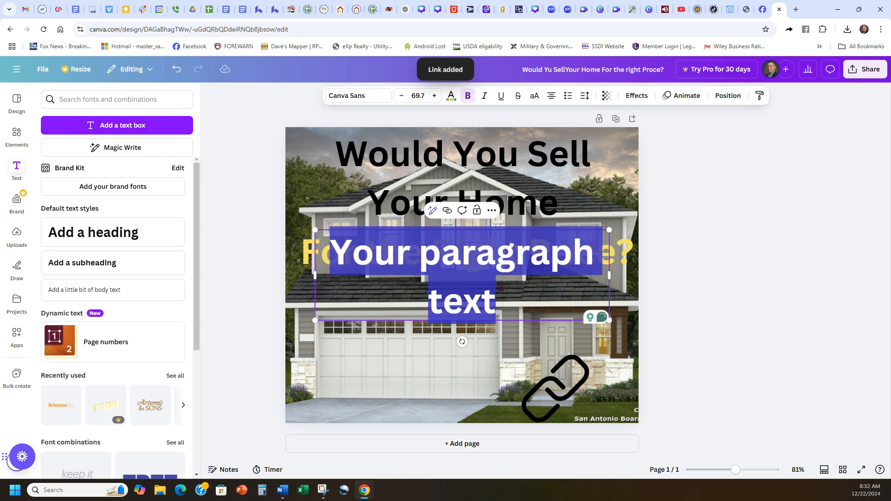
{"action": "type", "text": "Click here"}
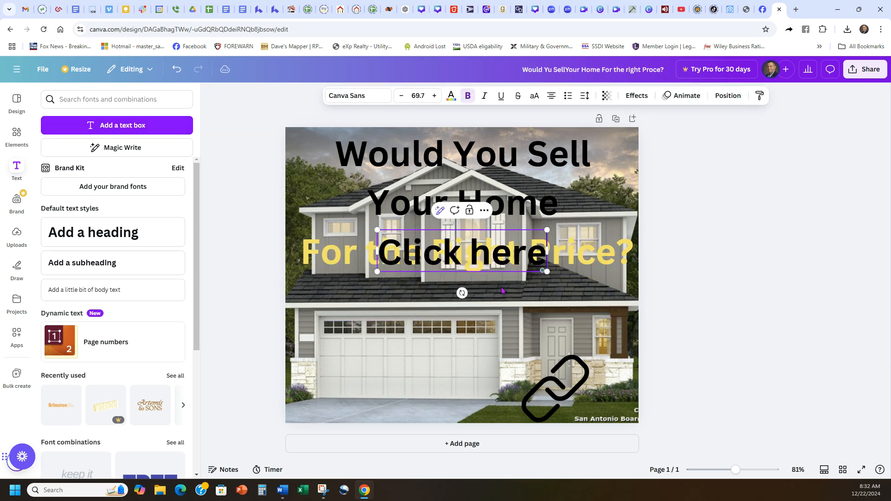
{"action": "key", "text": "BackSpace"}
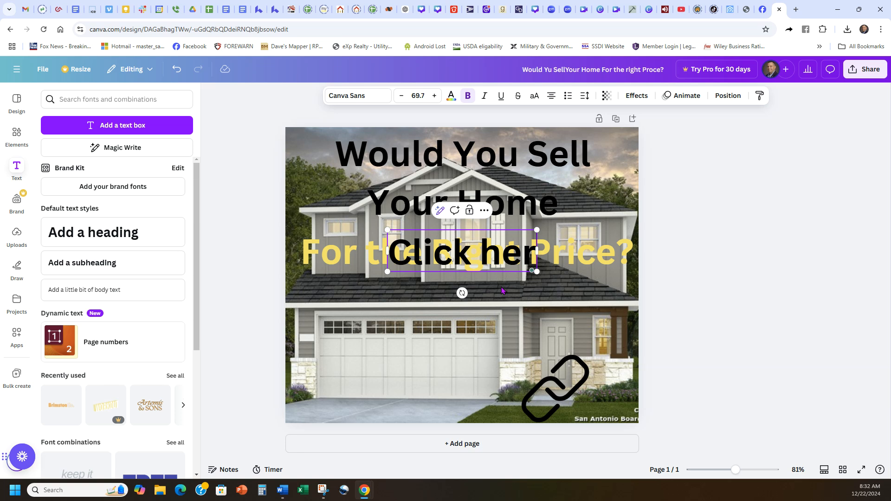
{"action": "type", "text": "e fopr"}
{"action": "key", "text": "BackSpace"}
{"action": "key", "text": "BackSpace"}
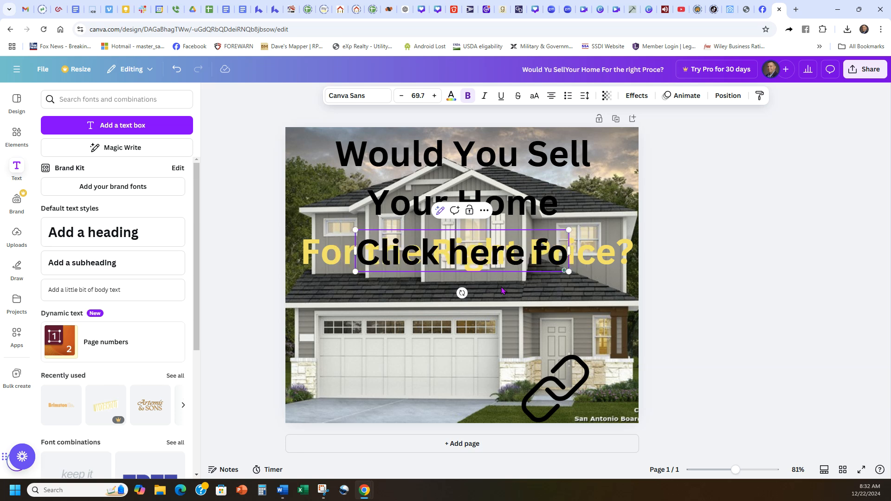
{"action": "type", "text": "r V"}
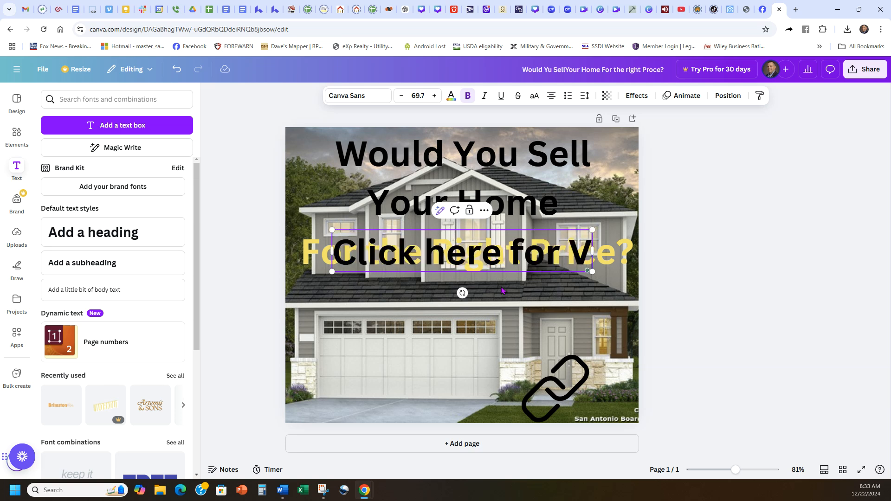
{"action": "type", "text": "alue"}
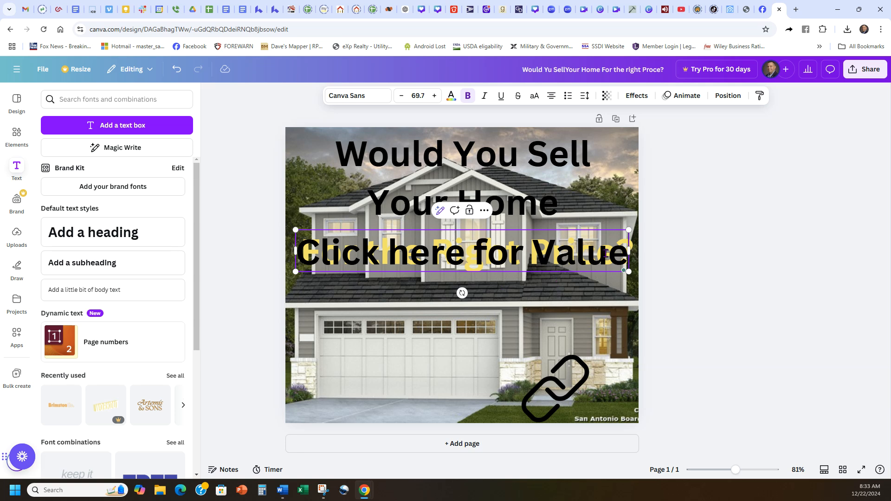
Scale the "Click here for Value" text down to font size 34.9 and place it just above the chain-link graphic
{"action": "left_click_drag", "start_coordinate": [633, 230], "coordinate": [472, 298]}
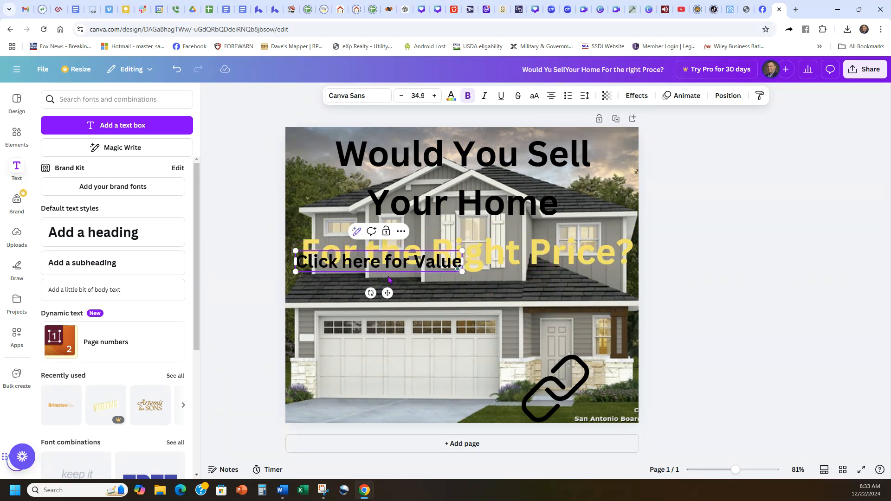
{"action": "left_click", "coordinate": [394, 304]}
{"action": "left_click_drag", "start_coordinate": [358, 265], "coordinate": [529, 338]}
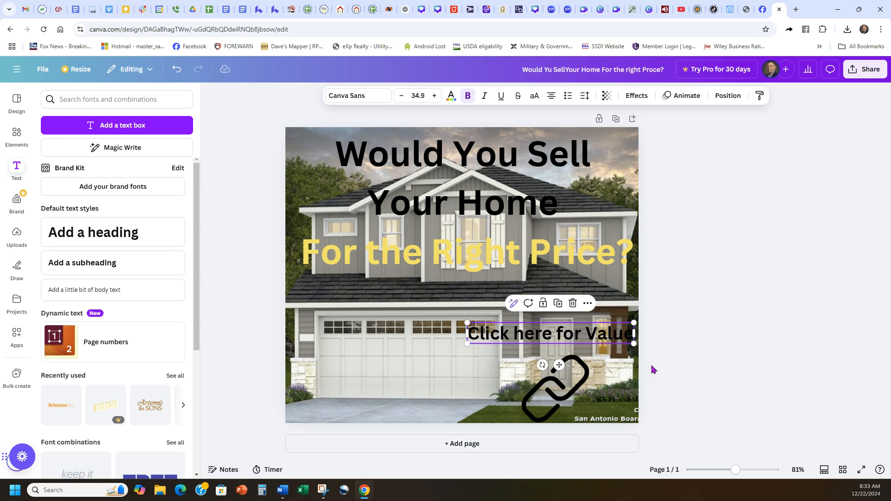
Color the "Click here for Value" text red and shift it slightly left, away from the photo's right edge
{"action": "left_click", "coordinate": [450, 96]}
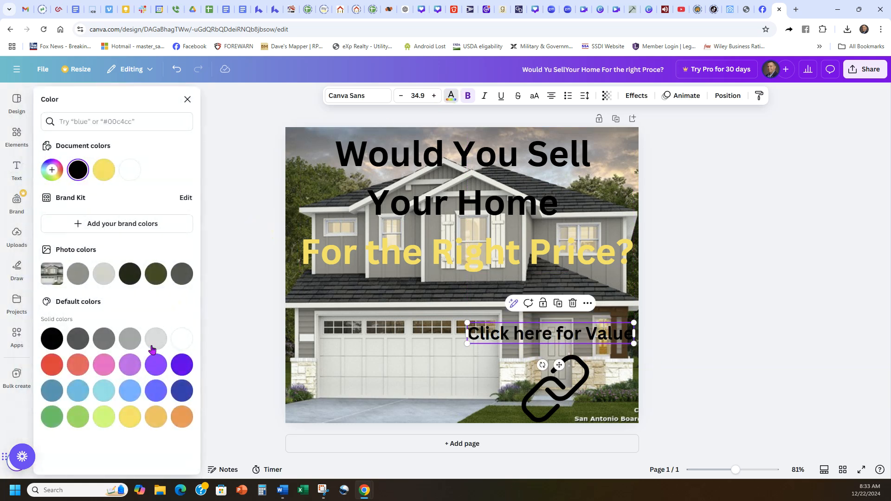
{"action": "left_click", "coordinate": [130, 417]}
{"action": "left_click", "coordinate": [52, 374]}
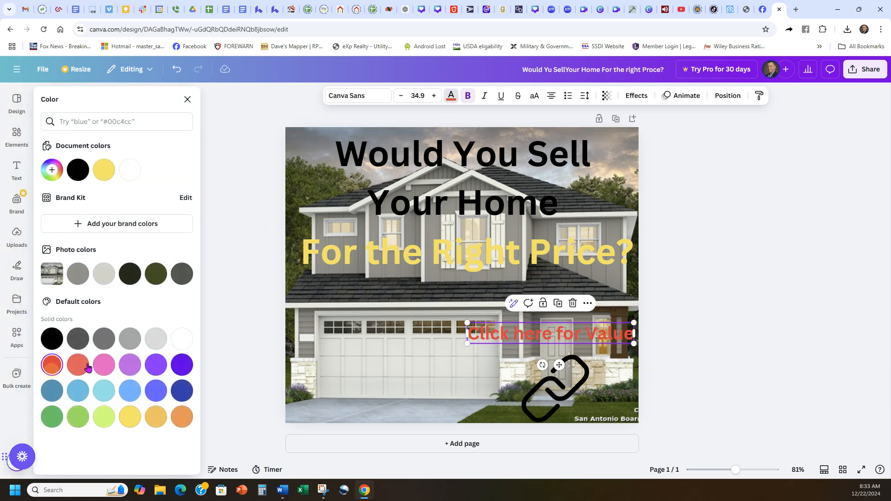
{"action": "left_click", "coordinate": [709, 286]}
{"action": "left_click_drag", "start_coordinate": [591, 336], "coordinate": [584, 335]}
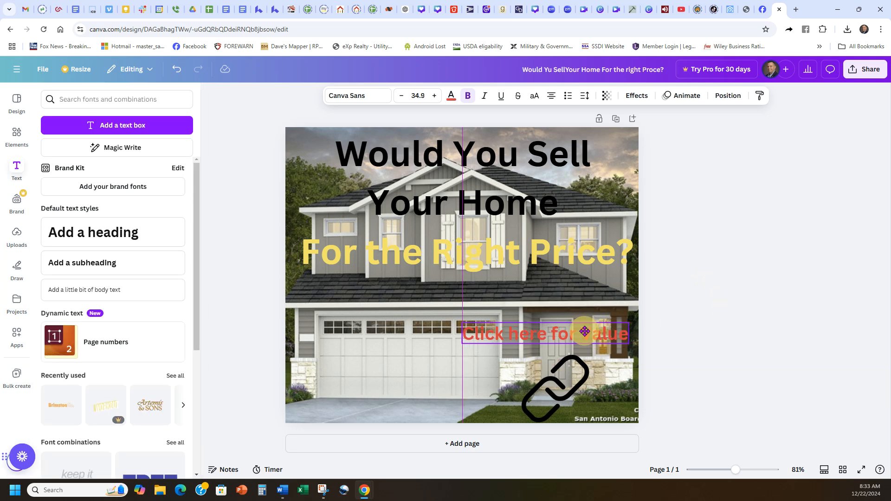
{"action": "left_click", "coordinate": [623, 287]}
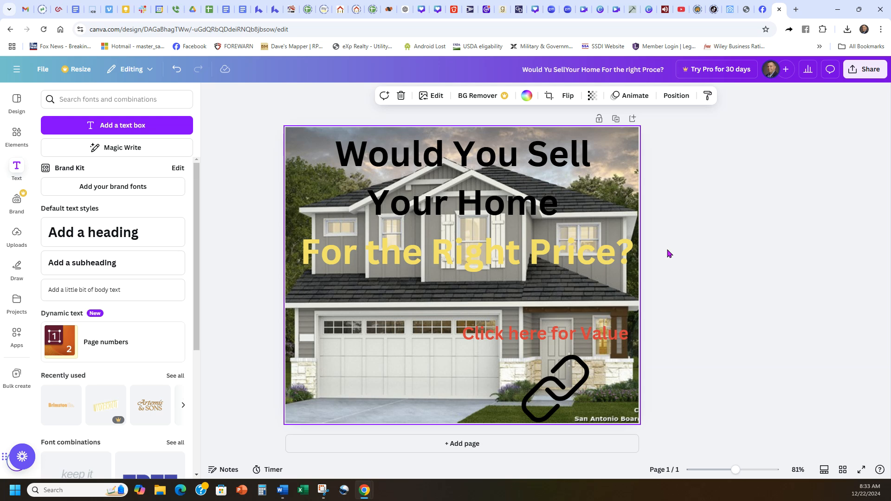
Download the design as a PNG and save it in the Downloads folder
{"action": "left_click", "coordinate": [868, 69]}
{"action": "left_click", "coordinate": [717, 258]}
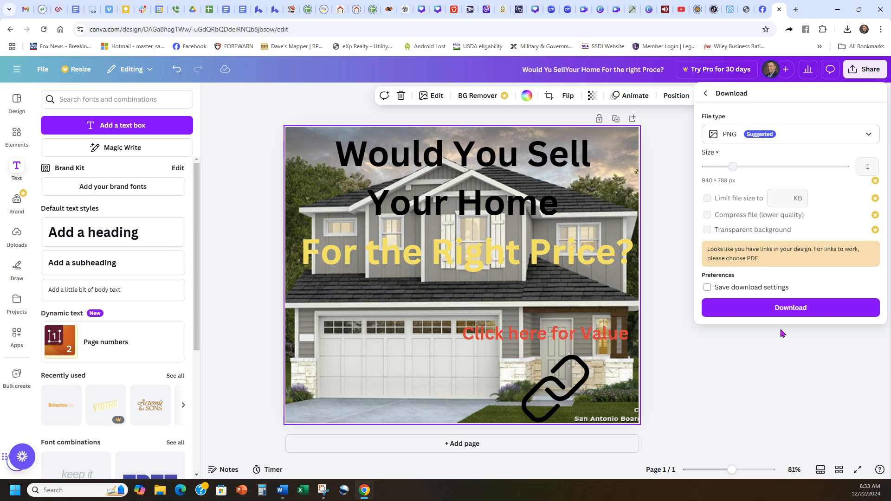
{"action": "left_click", "coordinate": [755, 312]}
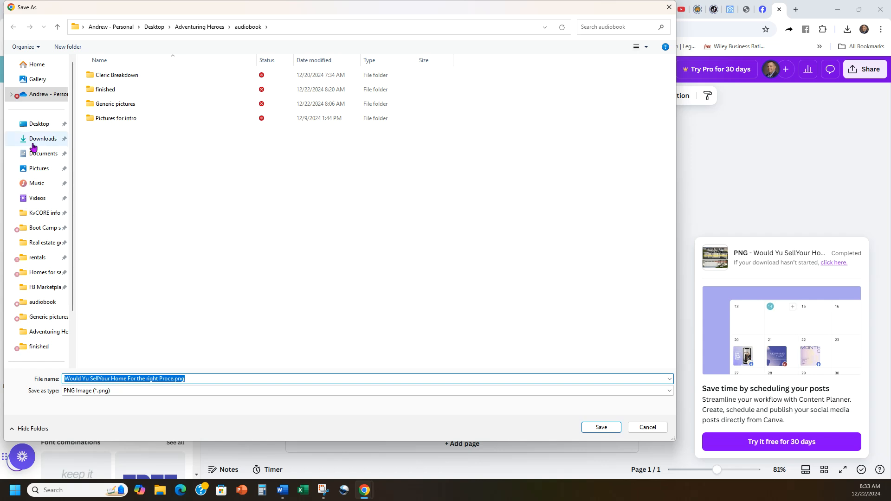
{"action": "left_click", "coordinate": [33, 146]}
{"action": "left_click", "coordinate": [599, 426]}
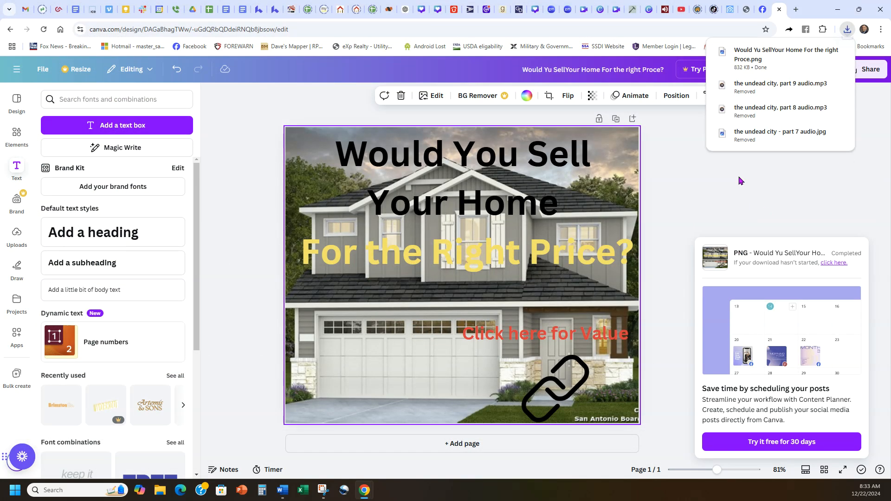
Switch to Facebook, start a new post and attach the downloaded house image from the Downloads folder
{"action": "left_click", "coordinate": [767, 6]}
{"action": "left_click", "coordinate": [540, 266]}
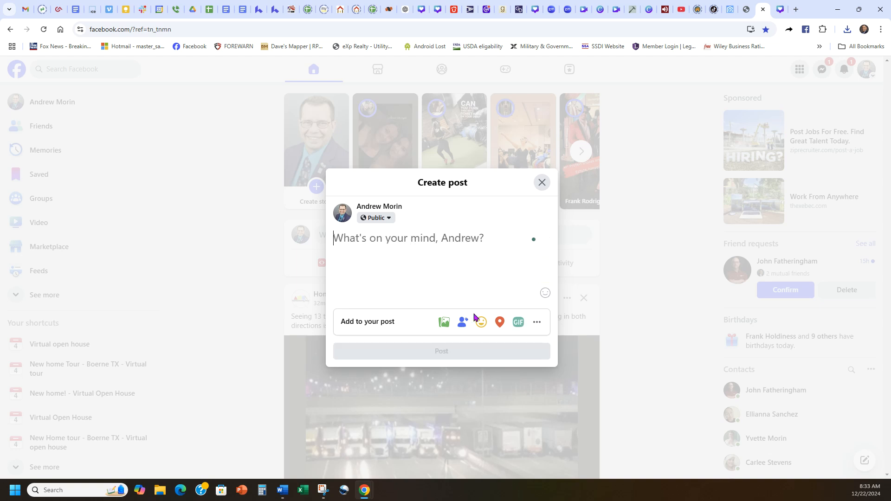
{"action": "left_click", "coordinate": [442, 325]}
{"action": "left_click", "coordinate": [441, 259]}
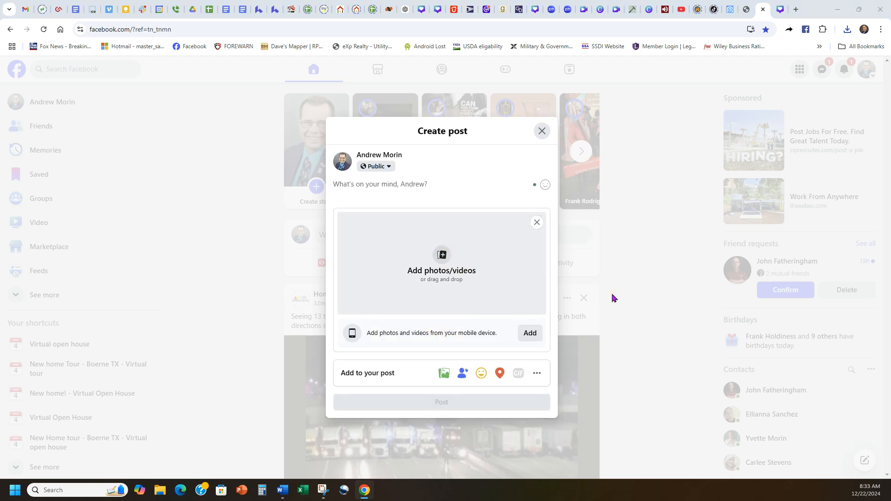
{"action": "left_click", "coordinate": [66, 137]}
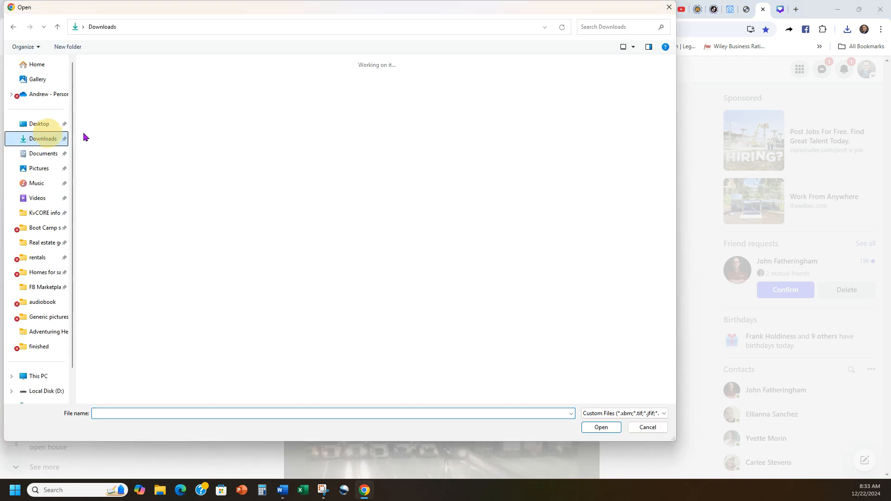
{"action": "double_click", "coordinate": [108, 96]}
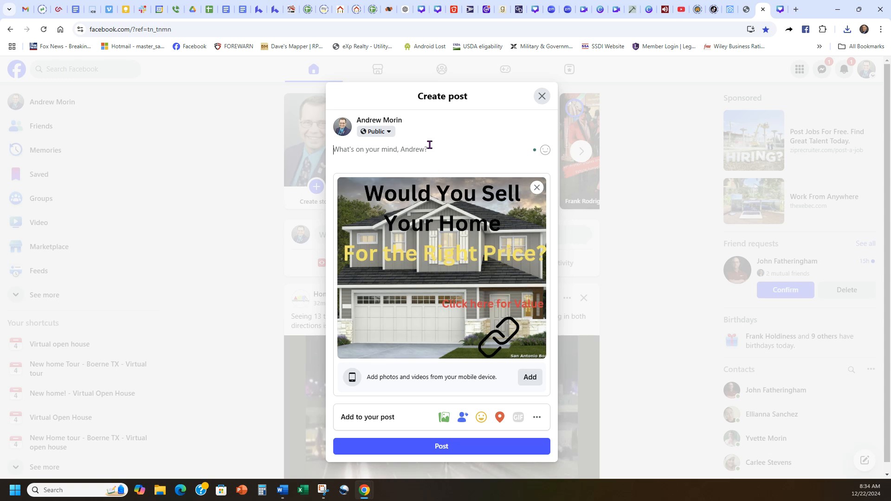
Publish the house image as a public post without any caption text
{"action": "type", "text": "fj"}
{"action": "key", "text": "BackSpace"}
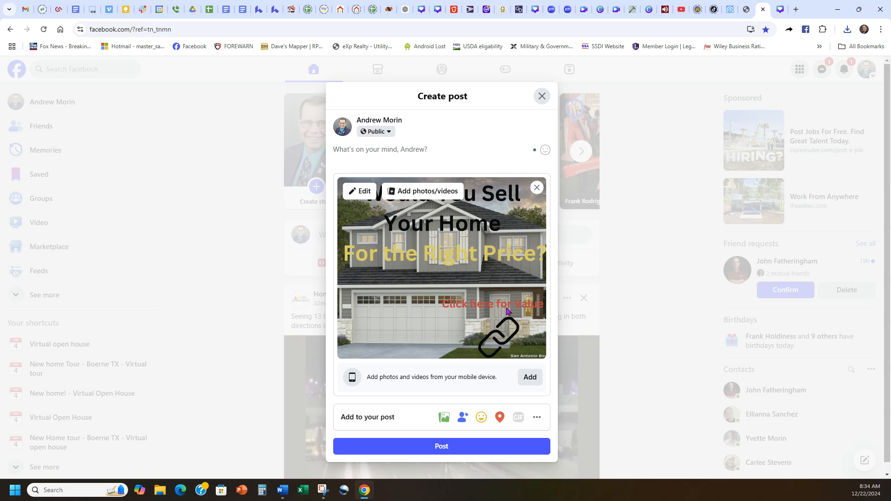
{"action": "left_click", "coordinate": [488, 448]}
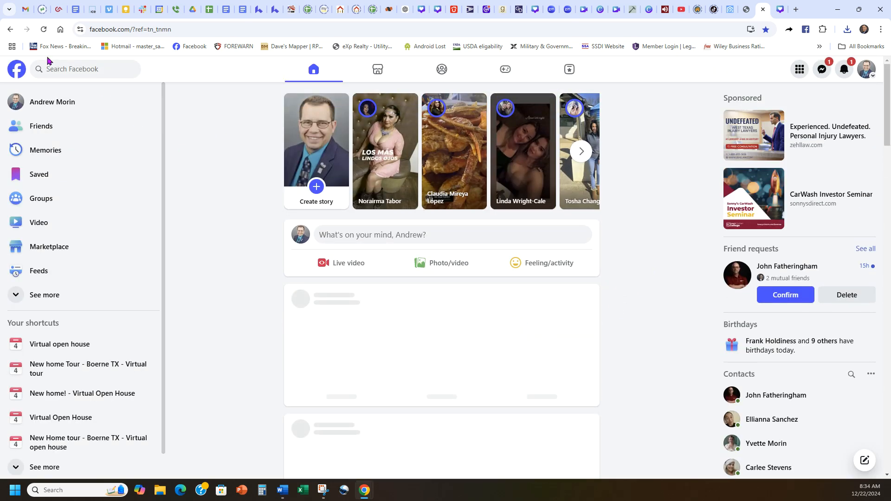
Open the profile page and examine the published house image post for a clickable link, viewing the picture full size
{"action": "left_click", "coordinate": [42, 101]}
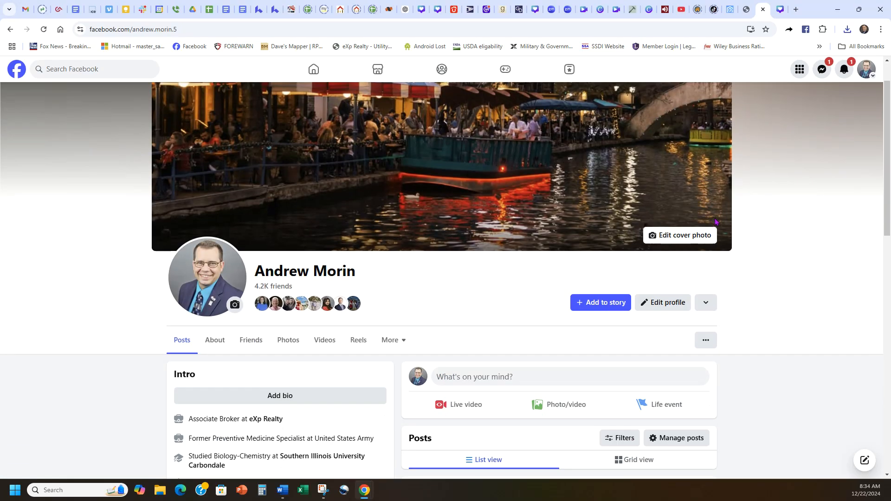
{"action": "scroll", "coordinate": [740, 231], "scroll_direction": "down", "scroll_amount": 8}
{"action": "left_click", "coordinate": [634, 365]}
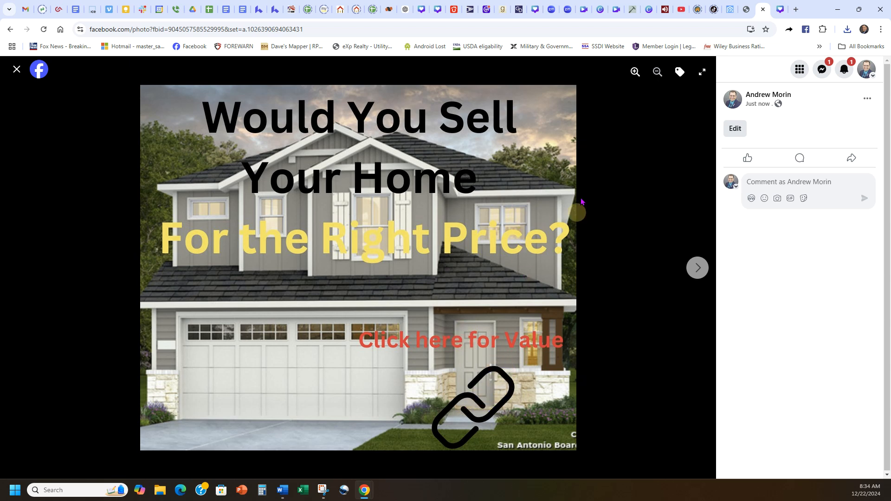
{"action": "left_click", "coordinate": [15, 70]}
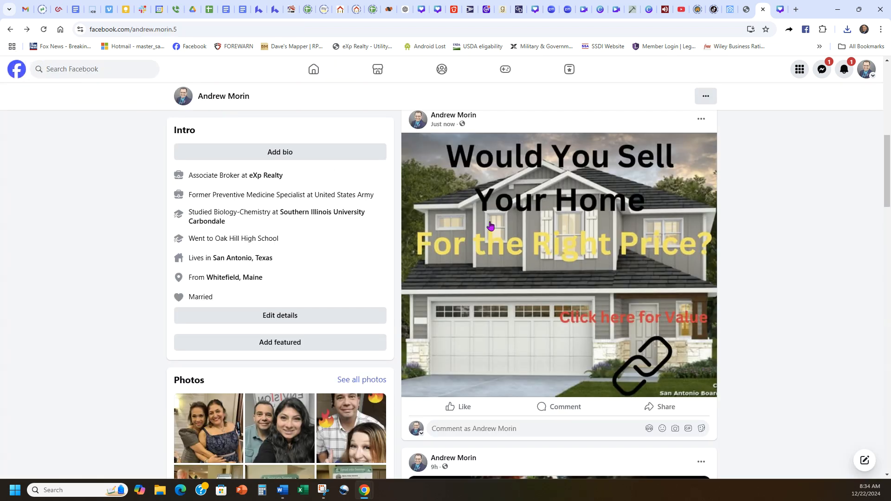
{"action": "right_click", "coordinate": [571, 252]}
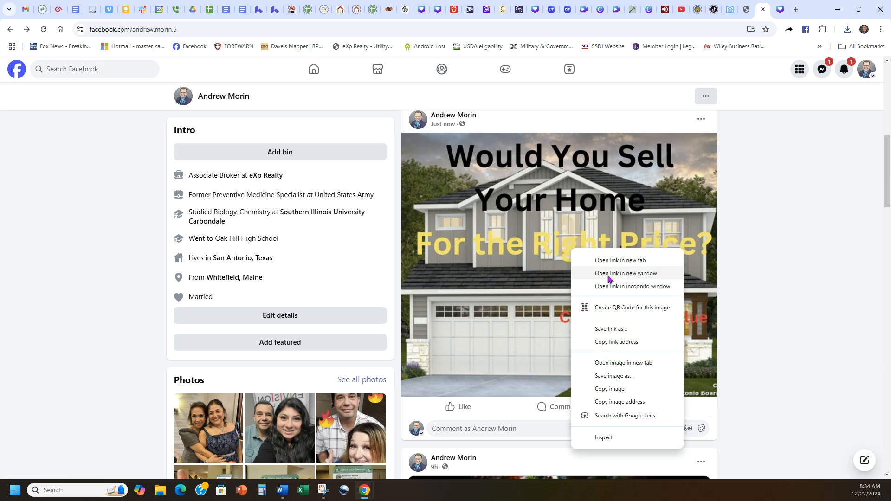
{"action": "left_click", "coordinate": [770, 336]}
{"action": "left_click", "coordinate": [659, 355]}
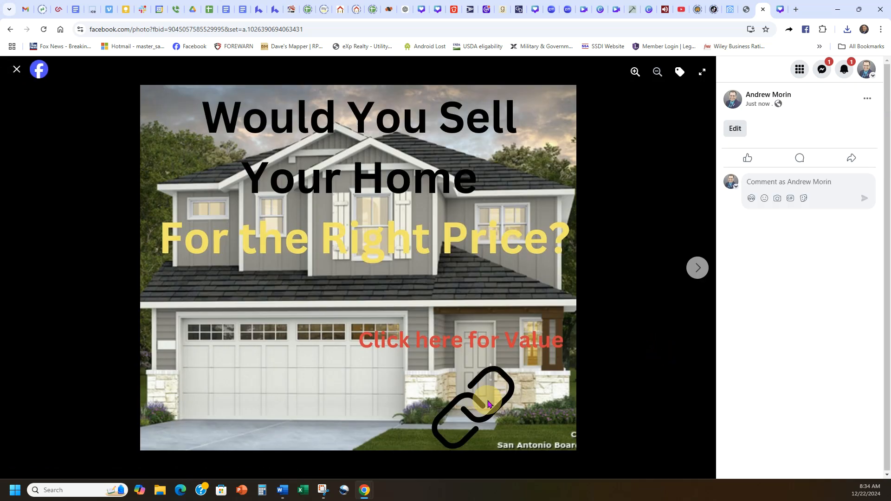
{"action": "left_click", "coordinate": [16, 70]}
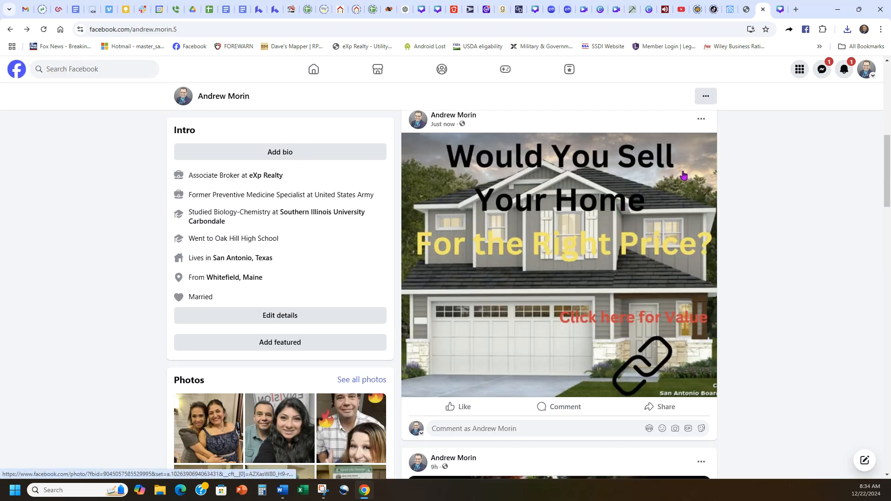
Move the newly published house image post to the trash
{"action": "left_click", "coordinate": [701, 120]}
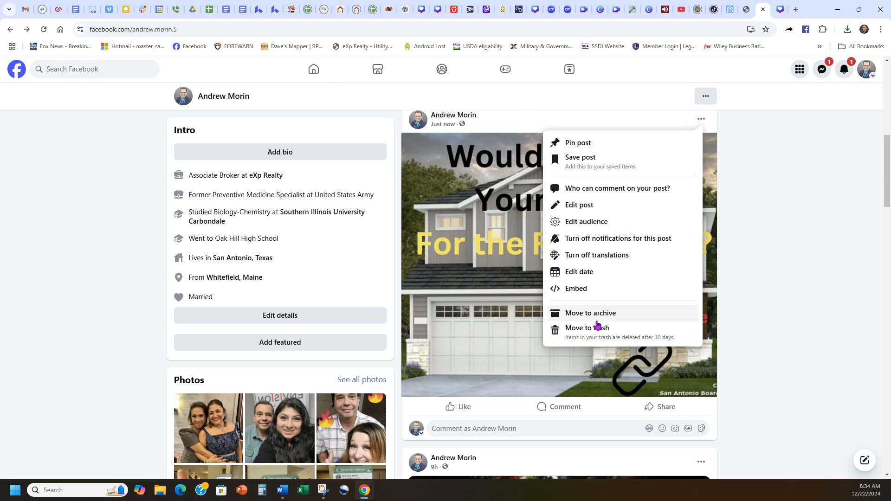
{"action": "left_click", "coordinate": [596, 329]}
{"action": "left_click", "coordinate": [532, 296]}
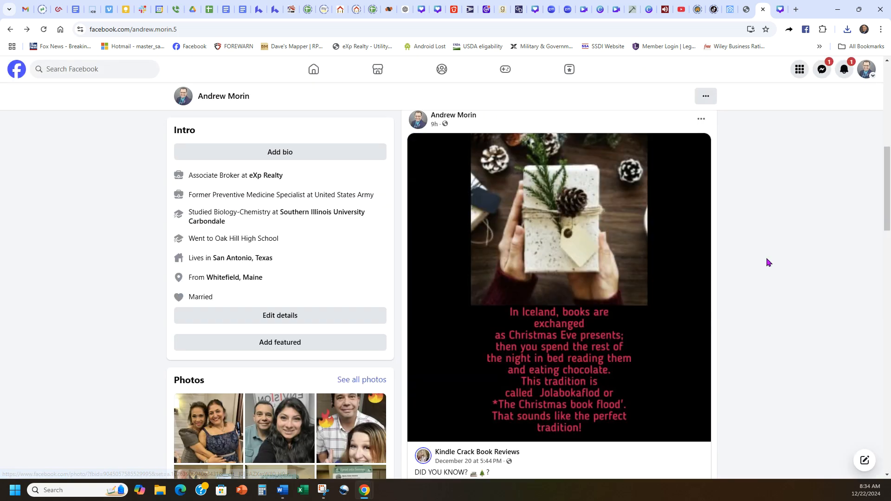
Create a post from the home valuation link, remove the URL text but keep its preview card, and publish it
{"action": "left_click", "coordinate": [312, 68]}
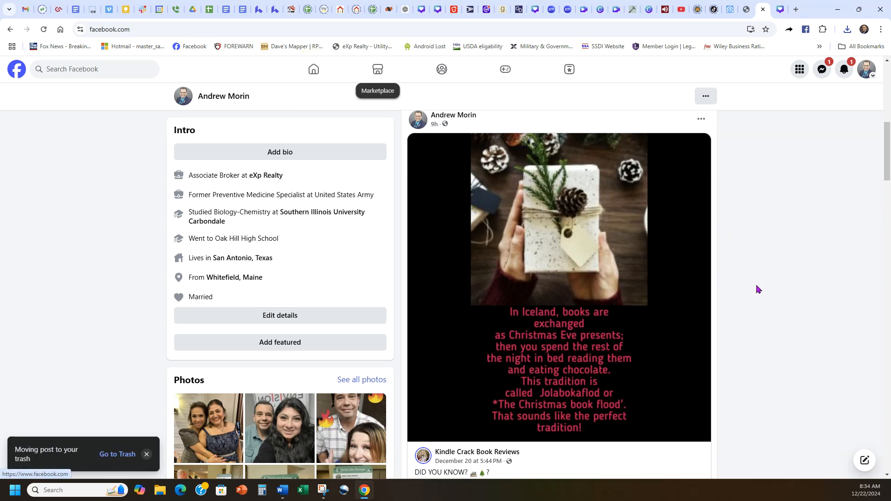
{"action": "left_click", "coordinate": [477, 236]}
{"action": "type", "text": "https://johnalfredfatheringham.lofty.me/evaluation"}
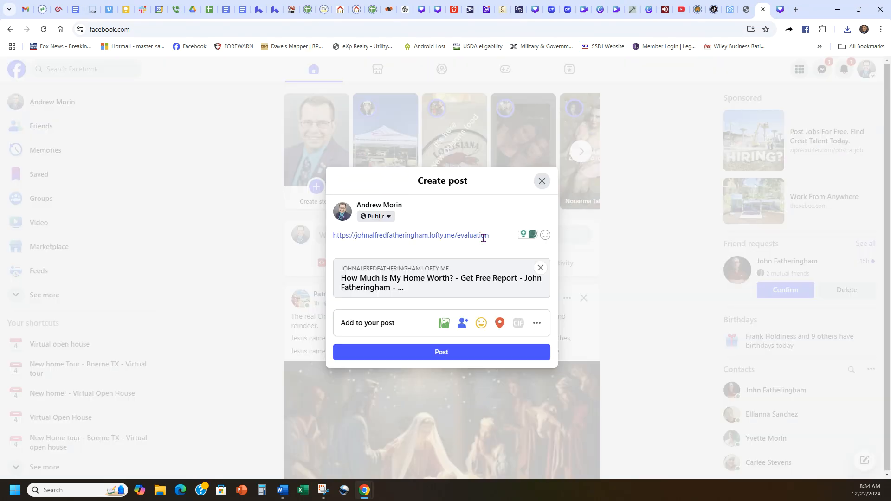
{"action": "left_click_drag", "start_coordinate": [493, 239], "coordinate": [288, 238]}
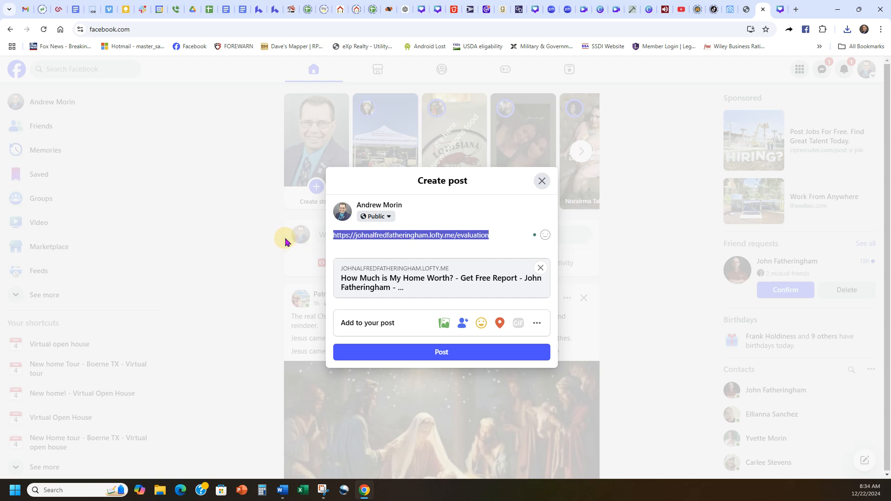
{"action": "key", "text": "BackSpace"}
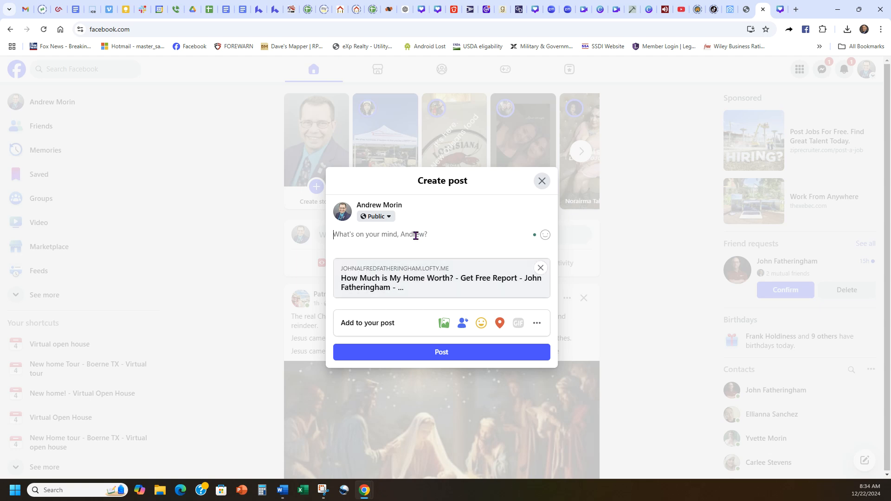
{"action": "left_click", "coordinate": [431, 355]}
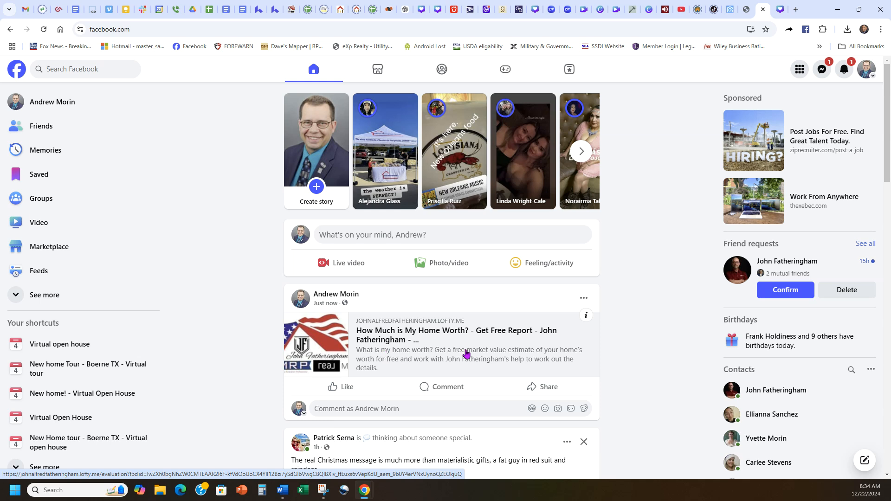
Open the home valuation page from the published link preview to check it, and close that page and the Canva design
{"action": "left_click", "coordinate": [414, 335]}
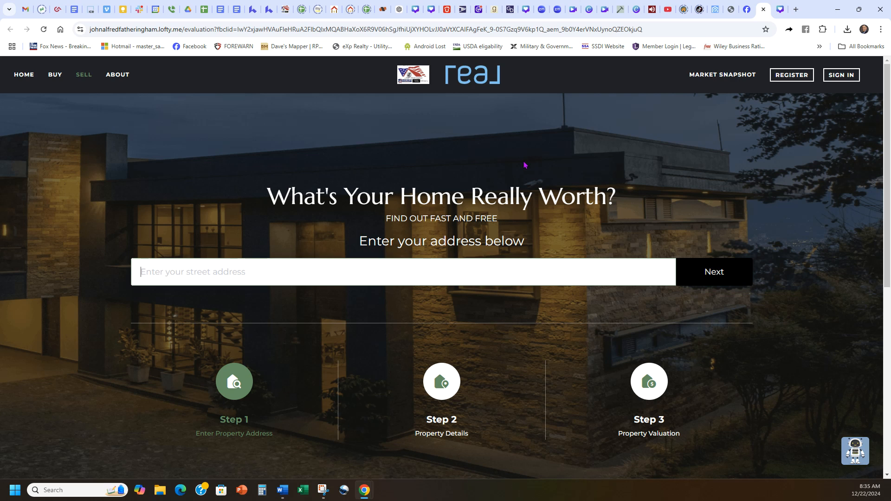
{"action": "left_click", "coordinate": [765, 9]}
{"action": "left_click", "coordinate": [766, 13]}
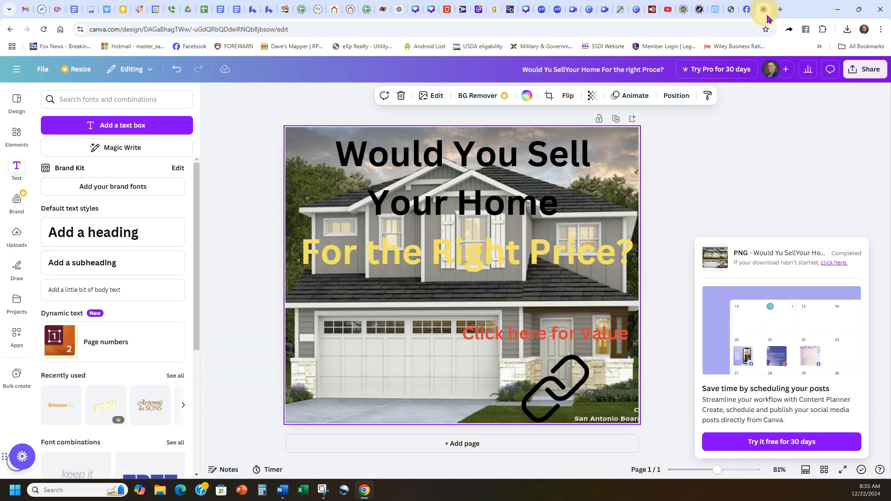
{"action": "left_click", "coordinate": [763, 9]}
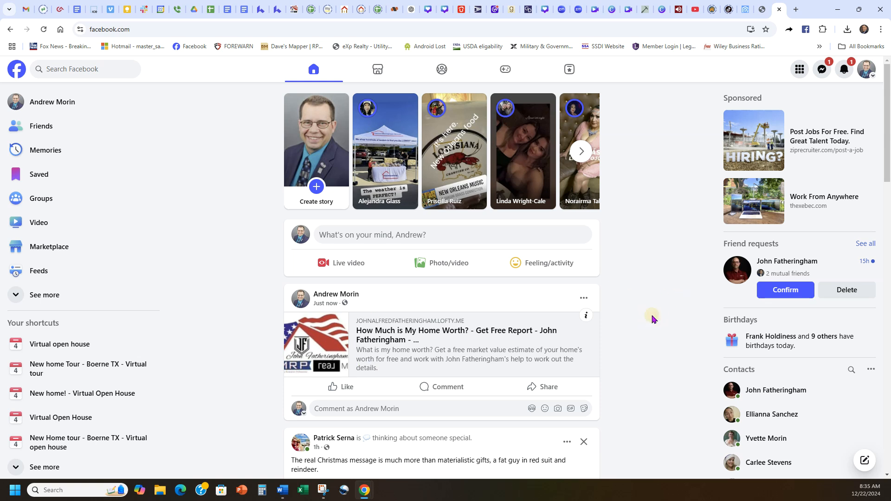
{"action": "left_click", "coordinate": [584, 298]}
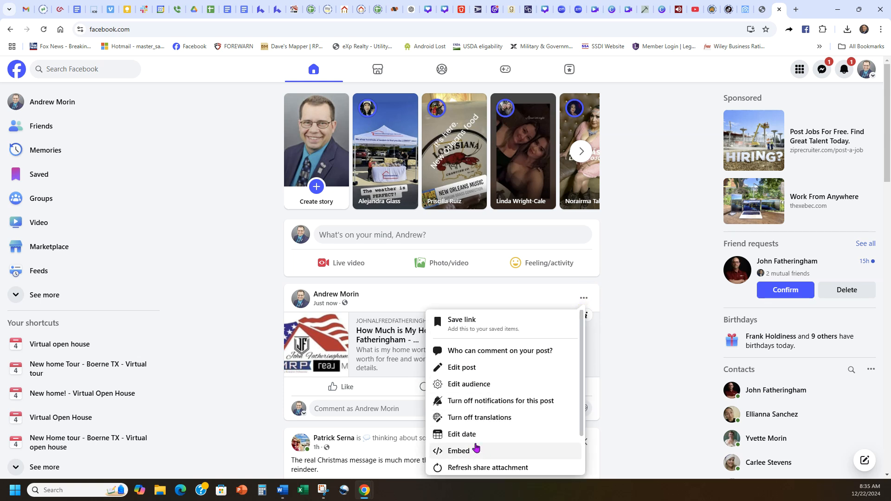
{"action": "scroll", "coordinate": [638, 330], "scroll_direction": "down", "scroll_amount": 2}
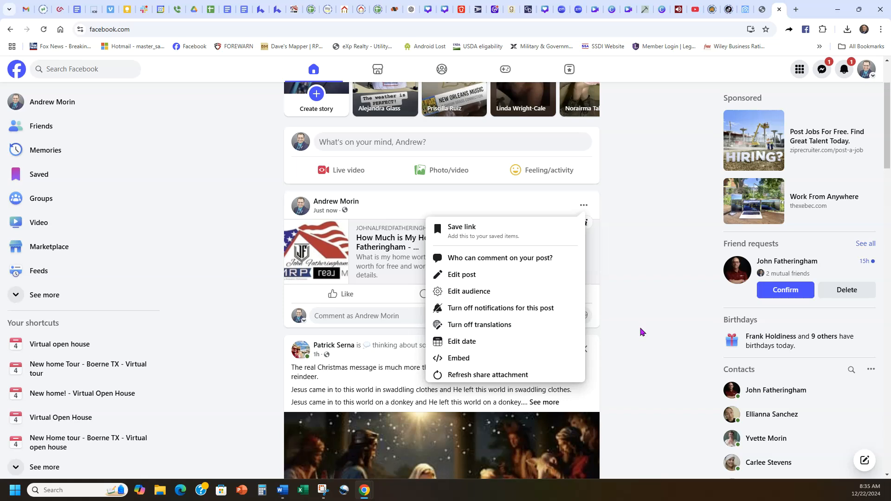
{"action": "left_click", "coordinate": [656, 249]}
Search Google for "qr monkey" in a new browser tab and open the QRCode Monkey website
{"action": "left_click", "coordinate": [796, 9]}
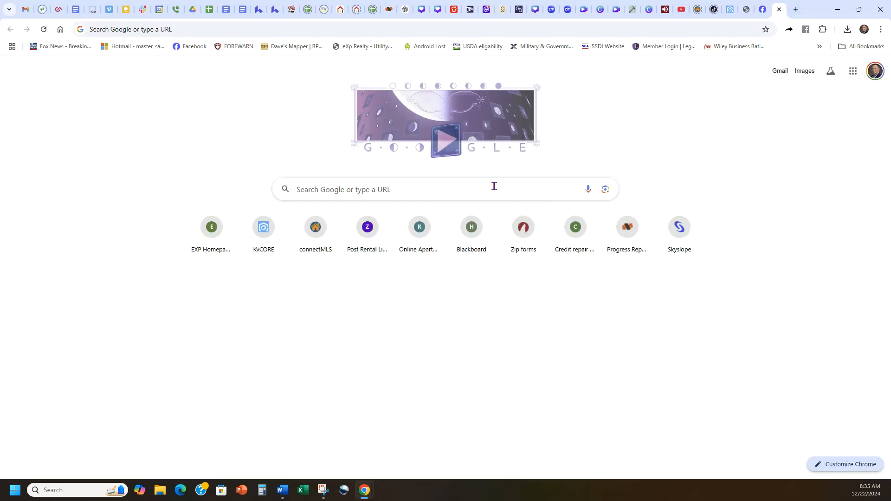
{"action": "left_click", "coordinate": [494, 186]}
{"action": "type", "text": "qr monke"}
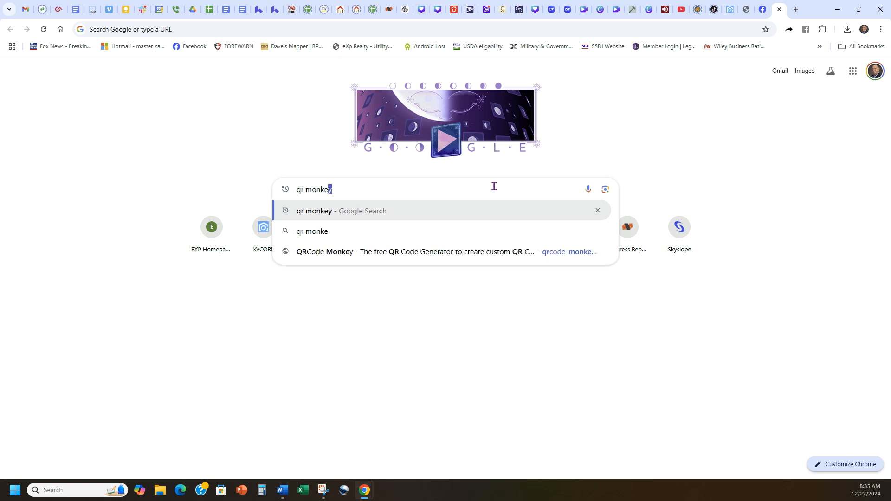
{"action": "key", "text": "Return"}
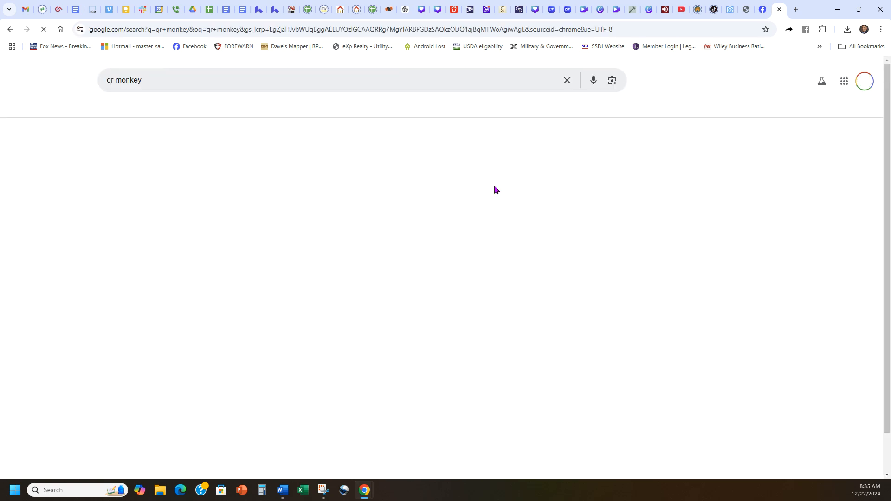
{"action": "left_click", "coordinate": [317, 166]}
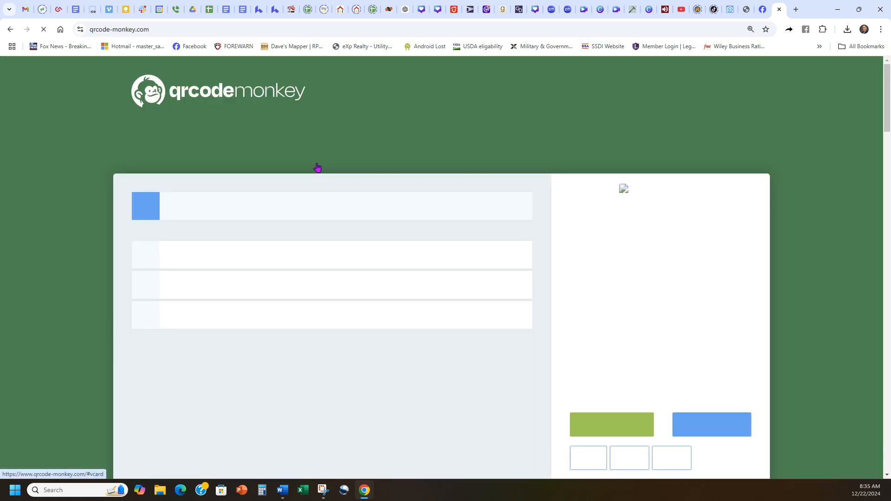
Replace the QR code's URL content with the home valuation page link
{"action": "left_click", "coordinate": [320, 254]}
{"action": "key", "text": "ctrl+a"}
{"action": "type", "text": "https://johnalfredfatheringham.lofty.me/evaluation"}
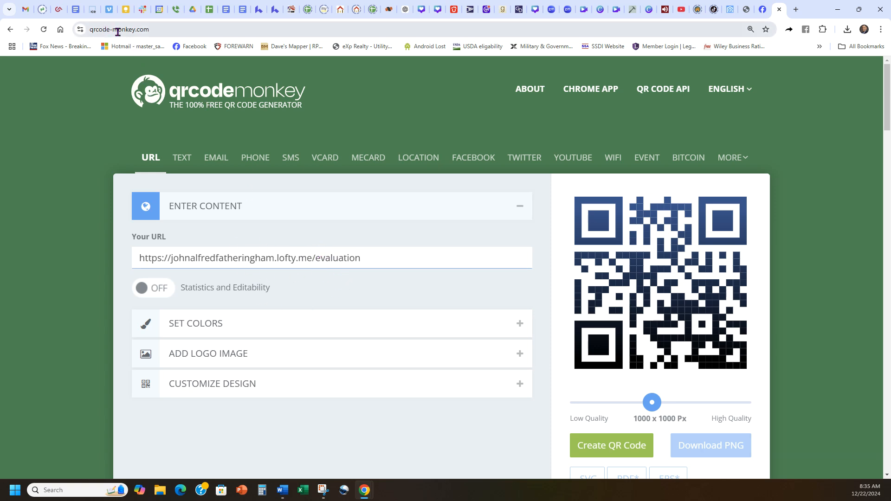
Set the QR code's foreground to the single red color #E81F3A
{"action": "left_click", "coordinate": [215, 324]}
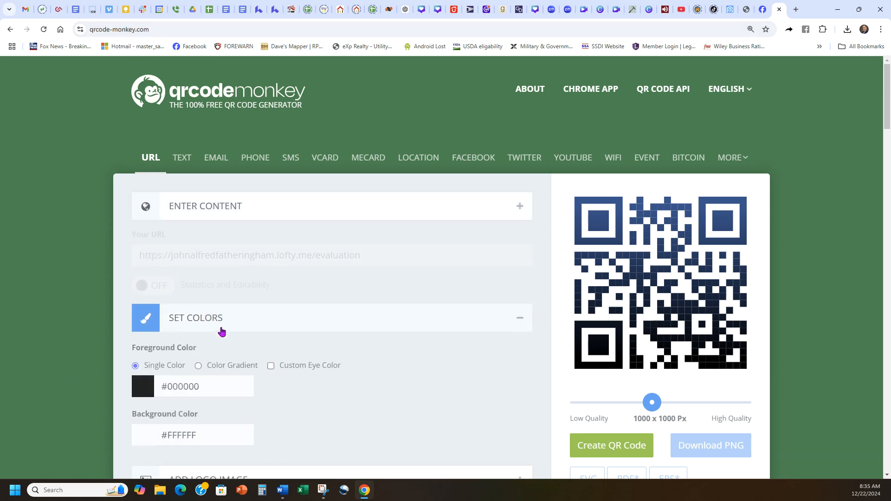
{"action": "left_click", "coordinate": [143, 306]}
{"action": "left_click", "coordinate": [210, 329]}
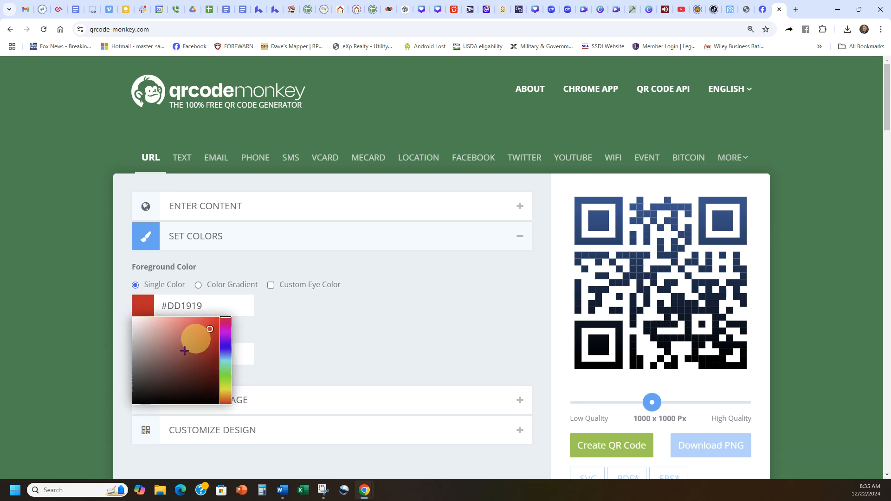
{"action": "left_click", "coordinate": [225, 340]}
{"action": "left_click", "coordinate": [277, 330]}
{"action": "left_click", "coordinate": [141, 308]}
{"action": "left_click", "coordinate": [225, 323]}
{"action": "left_click", "coordinate": [207, 325]}
{"action": "left_click", "coordinate": [224, 321]}
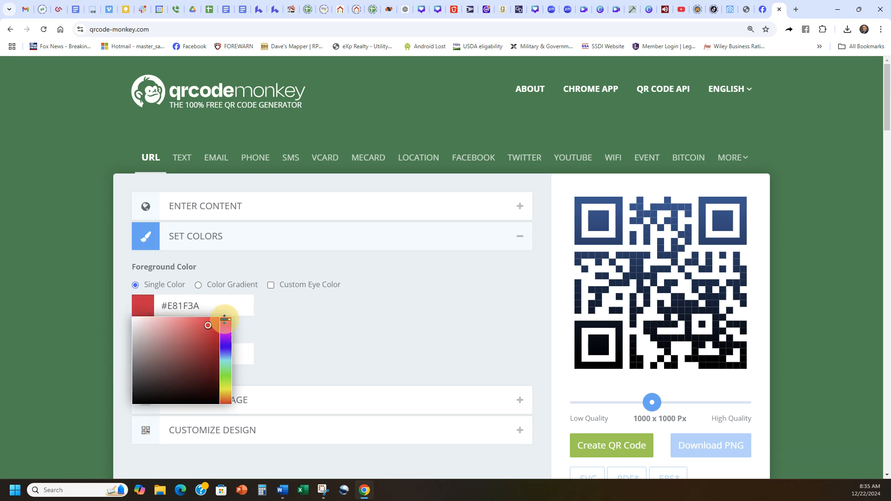
{"action": "left_click", "coordinate": [333, 313]}
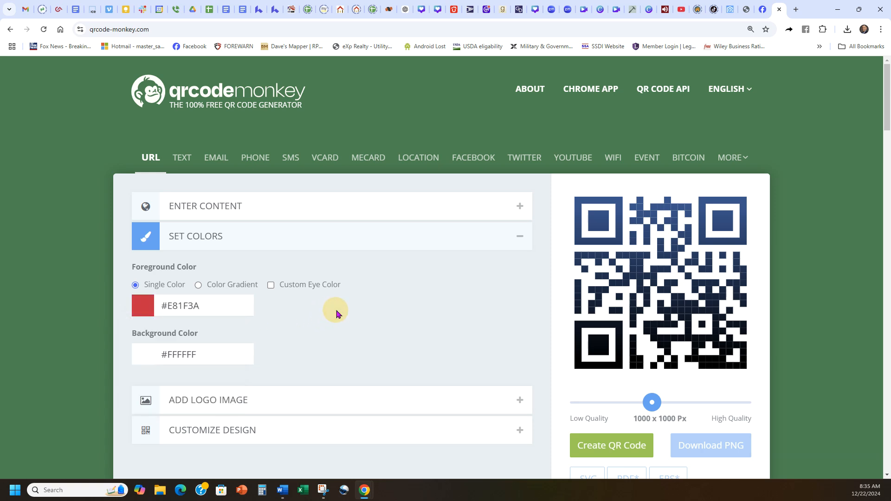
Upload "2nd head shot - Copy.jpeg" from the Real estate goods folder as the QR code's logo image
{"action": "left_click", "coordinate": [277, 404]}
{"action": "scroll", "coordinate": [342, 331], "scroll_direction": "down", "scroll_amount": 3}
{"action": "left_click", "coordinate": [247, 168]}
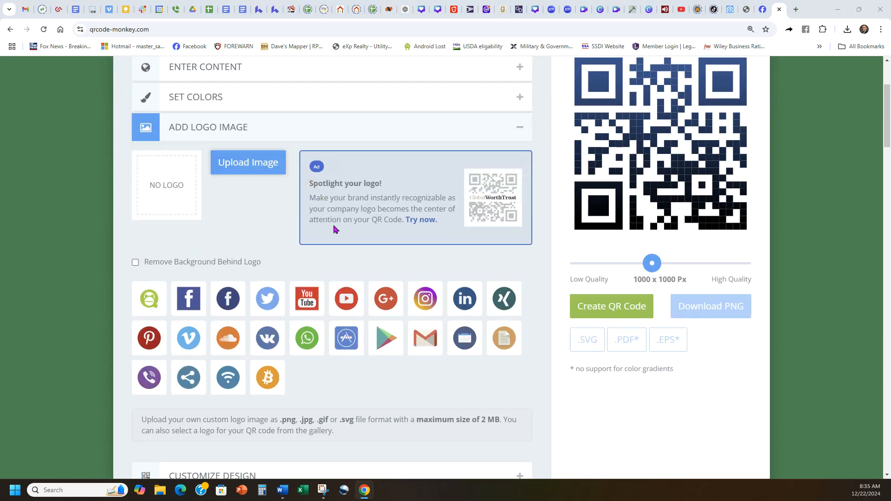
{"action": "left_click", "coordinate": [39, 243]}
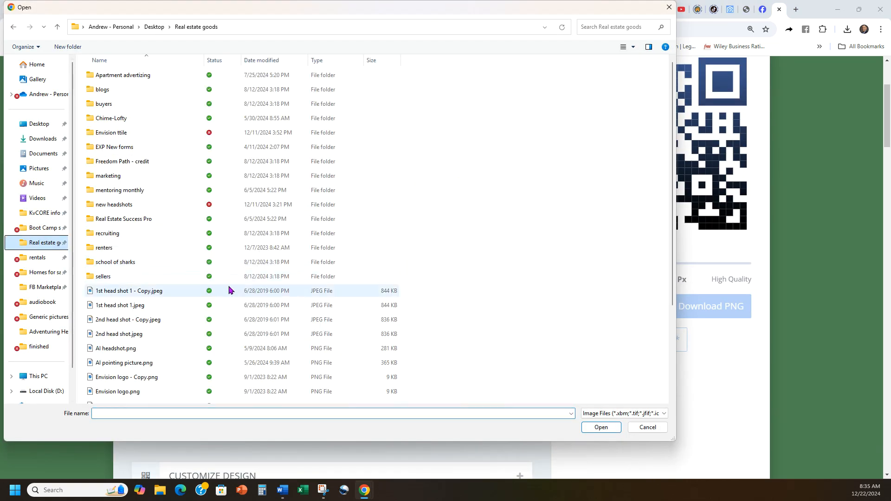
{"action": "left_click", "coordinate": [117, 320]}
{"action": "left_click", "coordinate": [598, 428]}
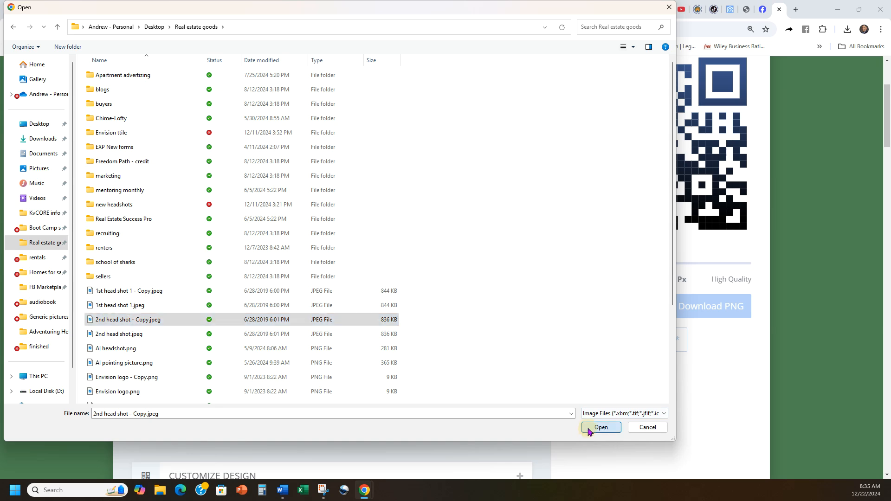
Give the QR code a rounded body shape, eye frames with one square corner and dotted eye balls, and create the code
{"action": "scroll", "coordinate": [262, 251], "scroll_direction": "down", "scroll_amount": 5}
{"action": "left_click", "coordinate": [261, 251]}
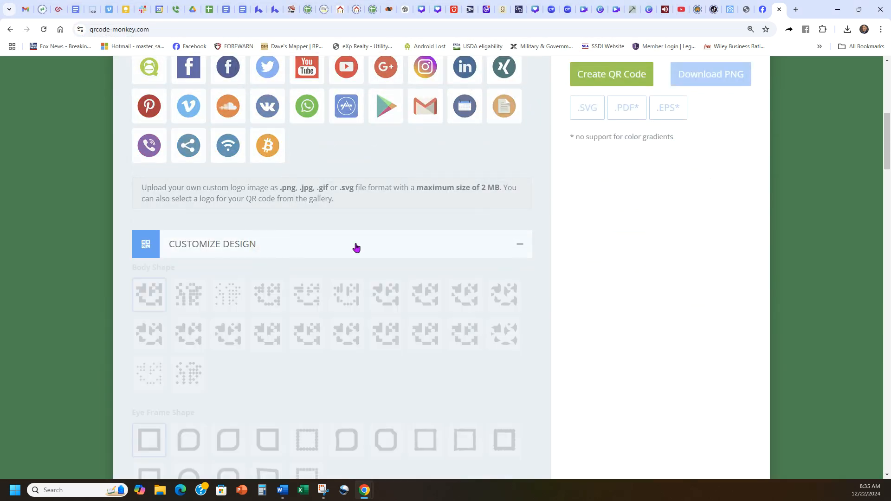
{"action": "scroll", "coordinate": [302, 246], "scroll_direction": "down", "scroll_amount": 4}
{"action": "left_click", "coordinate": [230, 144]}
{"action": "left_click", "coordinate": [267, 249]}
{"action": "left_click", "coordinate": [307, 355]}
{"action": "left_click", "coordinate": [595, 206]}
{"action": "scroll", "coordinate": [412, 344], "scroll_direction": "up", "scroll_amount": 6}
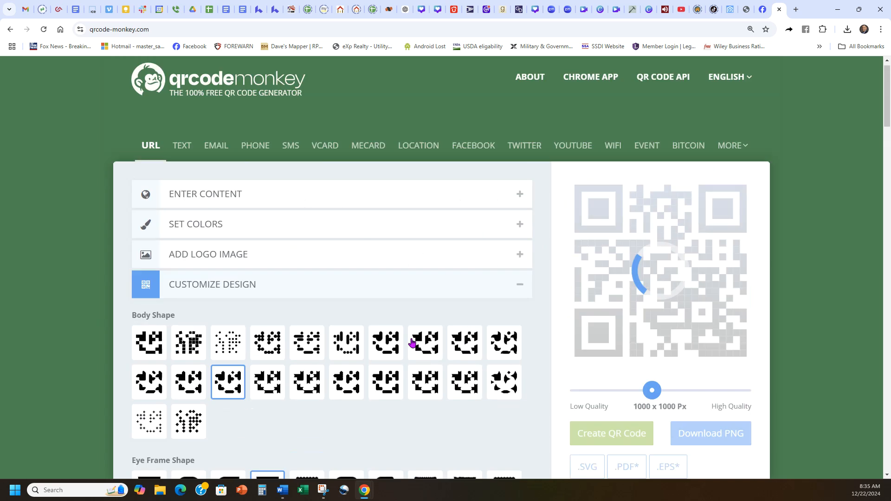
{"action": "left_click", "coordinate": [323, 214]}
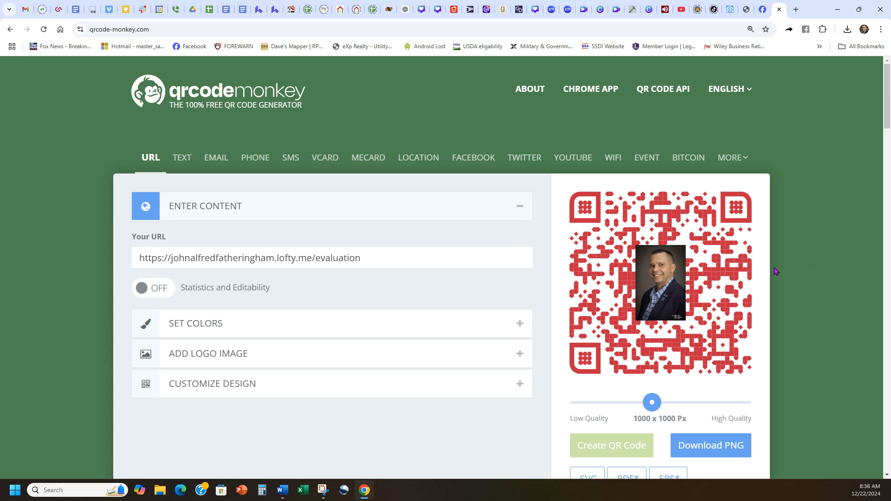
Download the 1000 x 1000 Px QR code as a PNG and dismiss the advertisement
{"action": "left_click", "coordinate": [712, 446]}
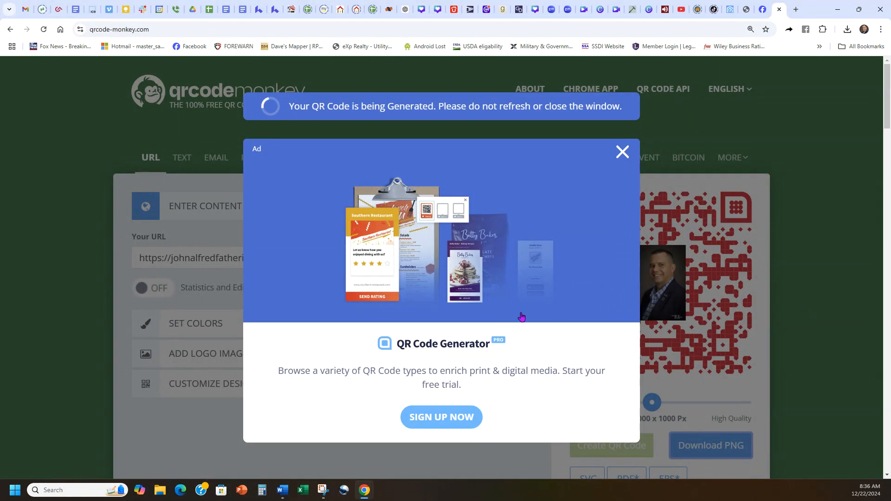
{"action": "left_click", "coordinate": [622, 152]}
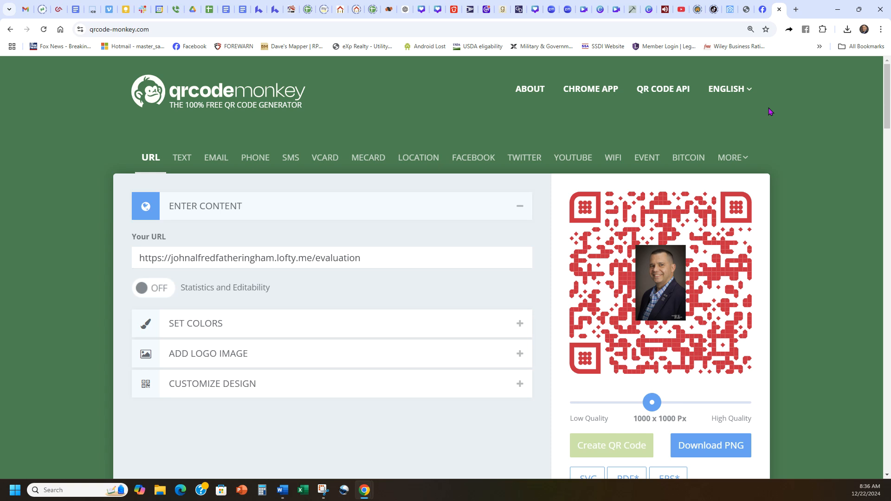
Switch to Facebook, like the shared home valuation post, and return to the QR code generator
{"action": "left_click", "coordinate": [780, 9]}
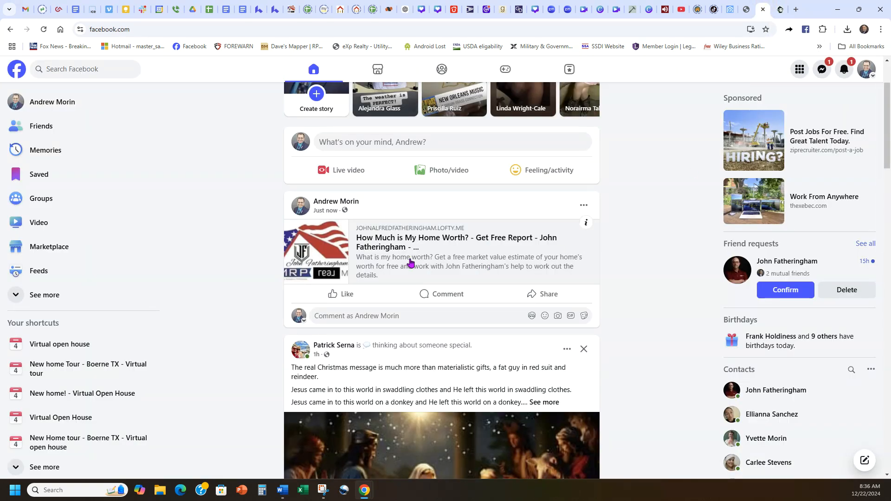
{"action": "left_click", "coordinate": [331, 294]}
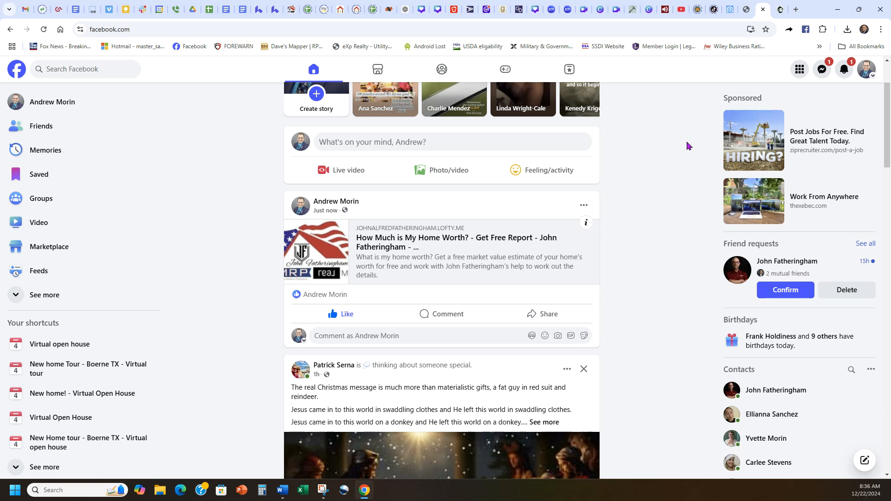
{"action": "left_click", "coordinate": [788, 10]}
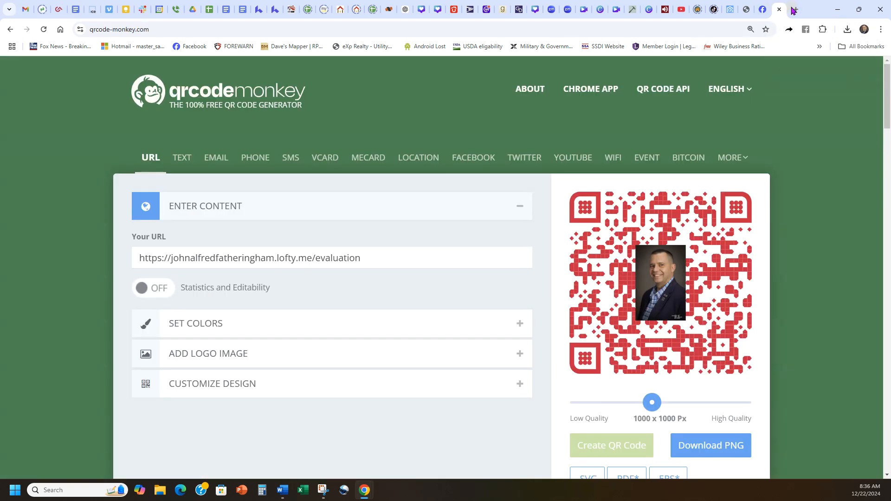
Search the web for "avery" in a new browser tab and open the Avery website
{"action": "left_click", "coordinate": [794, 9]}
{"action": "left_click", "coordinate": [483, 190]}
{"action": "type", "text": "avery"}
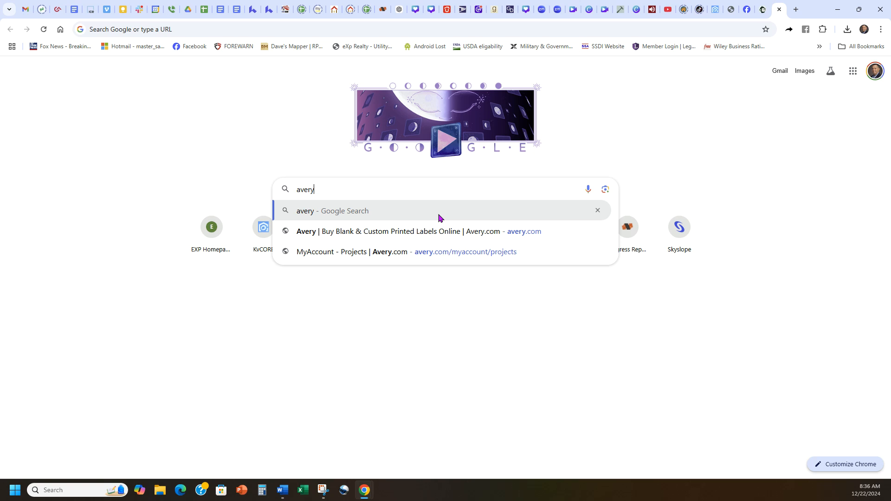
{"action": "key", "text": "Return"}
{"action": "left_click", "coordinate": [223, 185]}
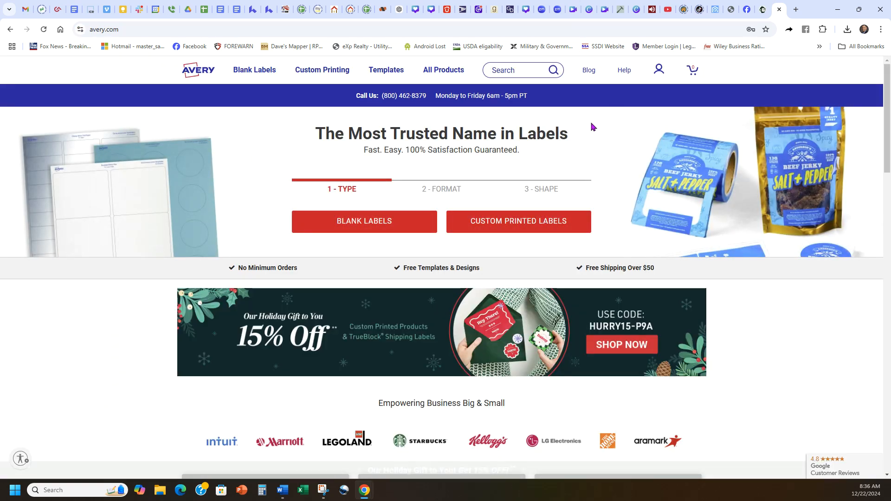
Sign in to Avery with the saved account email and password and show the account's saved projects
{"action": "left_click", "coordinate": [661, 68]}
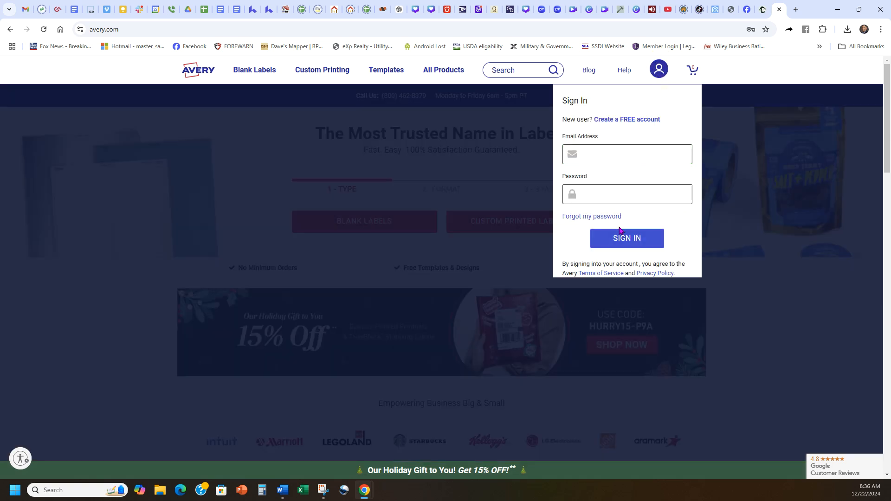
{"action": "left_click", "coordinate": [598, 156]}
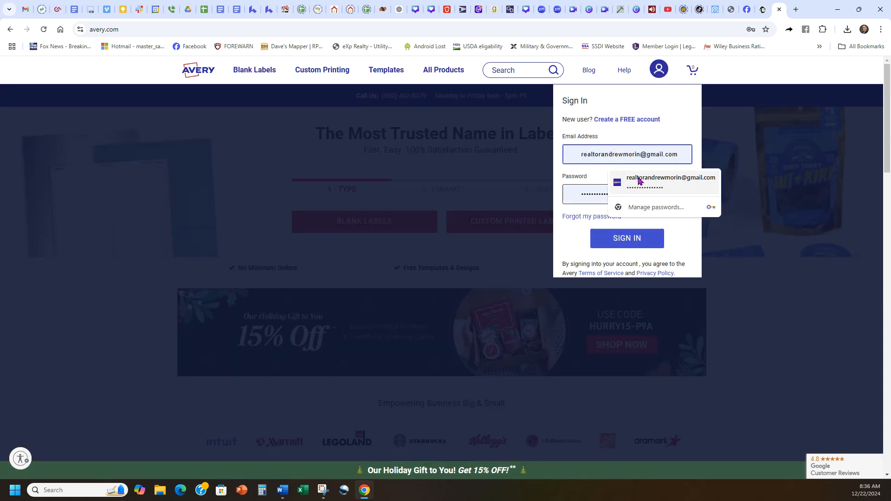
{"action": "left_click", "coordinate": [614, 178]}
{"action": "left_click", "coordinate": [627, 237]}
{"action": "left_click", "coordinate": [574, 130]}
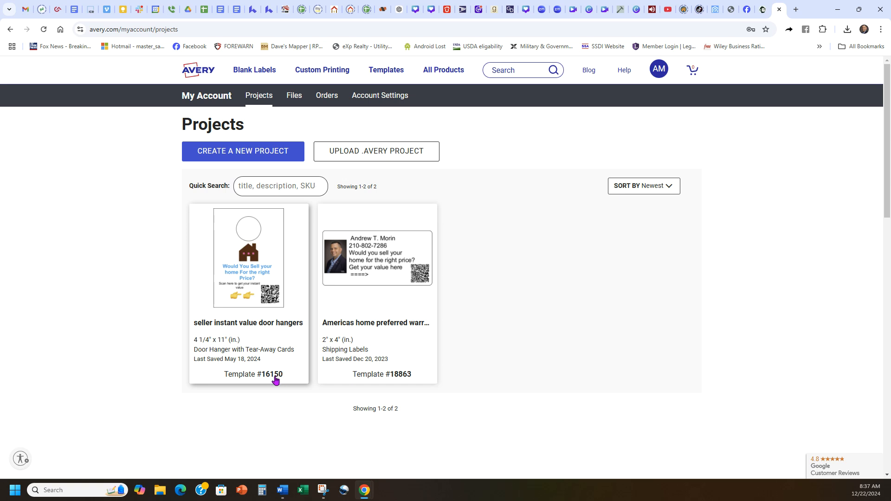
Open the "seller instant value door hangers" project based on template 16150
{"action": "left_click", "coordinate": [246, 288]}
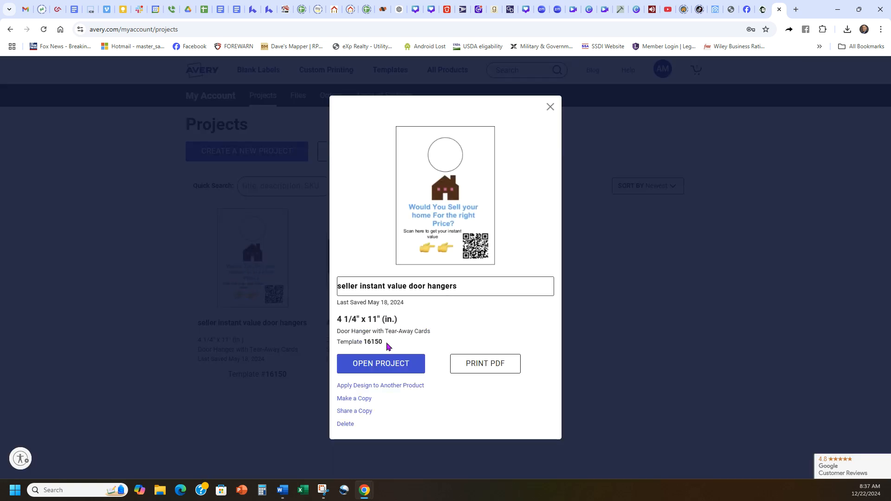
{"action": "left_click_drag", "start_coordinate": [362, 342], "coordinate": [427, 344]}
{"action": "left_click", "coordinate": [412, 366]}
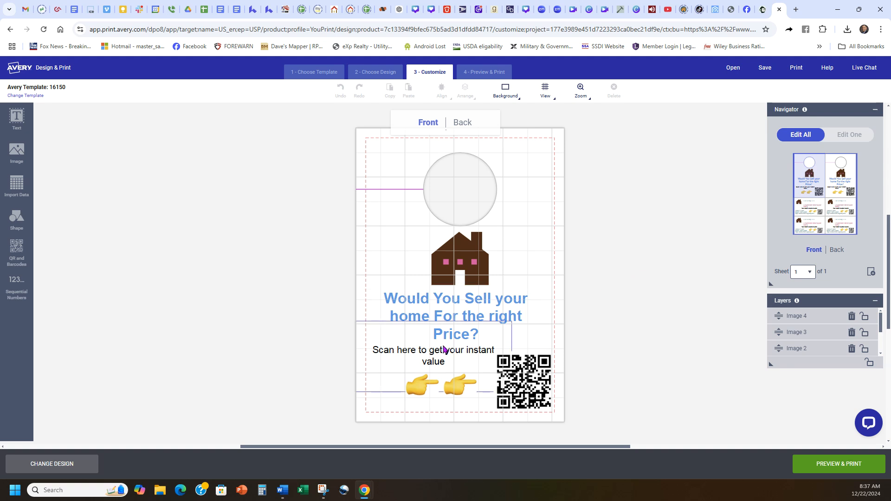
Review the door hanger's QR code area, its tear-away card and its back side, and return to the front
{"action": "scroll", "coordinate": [603, 283], "scroll_direction": "down", "scroll_amount": 2}
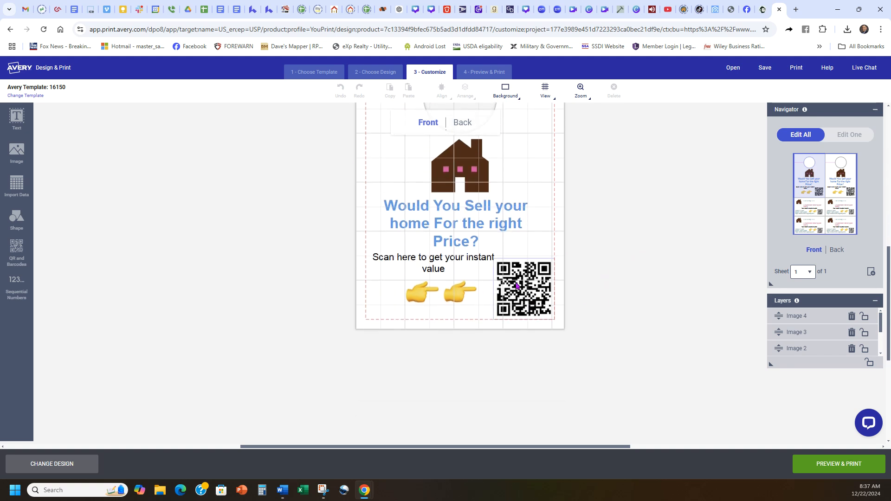
{"action": "left_click", "coordinate": [804, 213]}
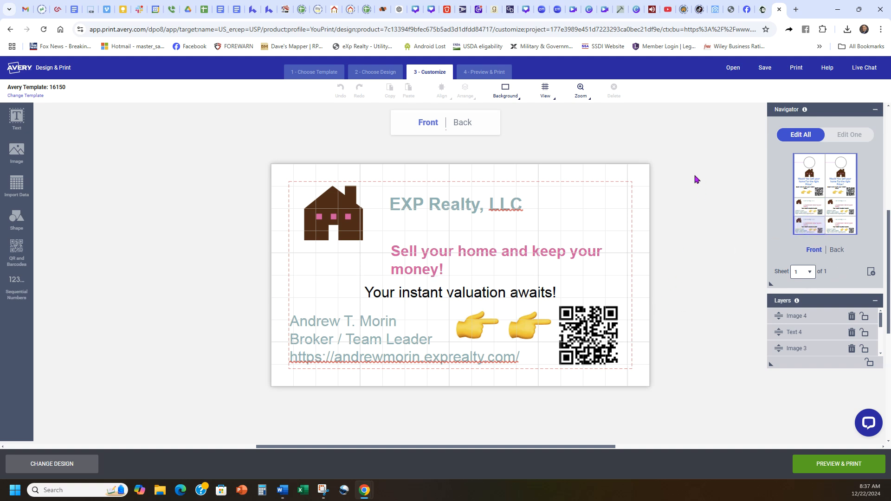
{"action": "left_click", "coordinate": [467, 122]}
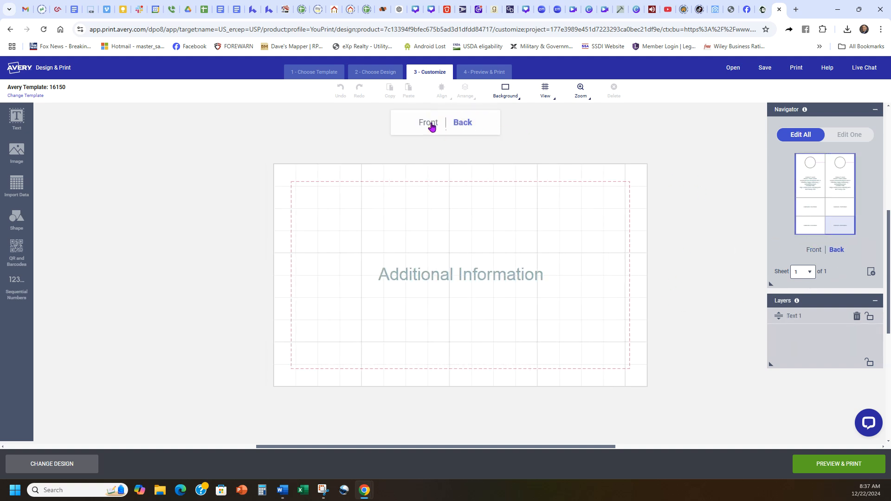
{"action": "left_click", "coordinate": [807, 175]}
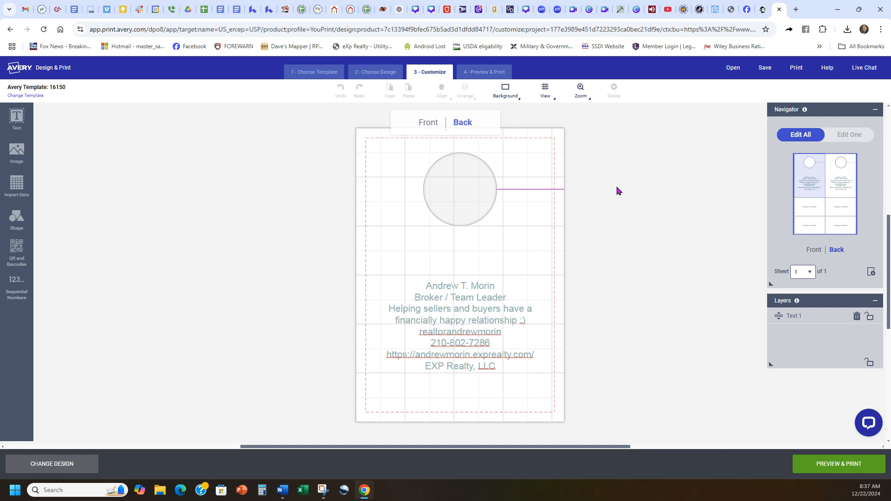
{"action": "left_click", "coordinate": [426, 123]}
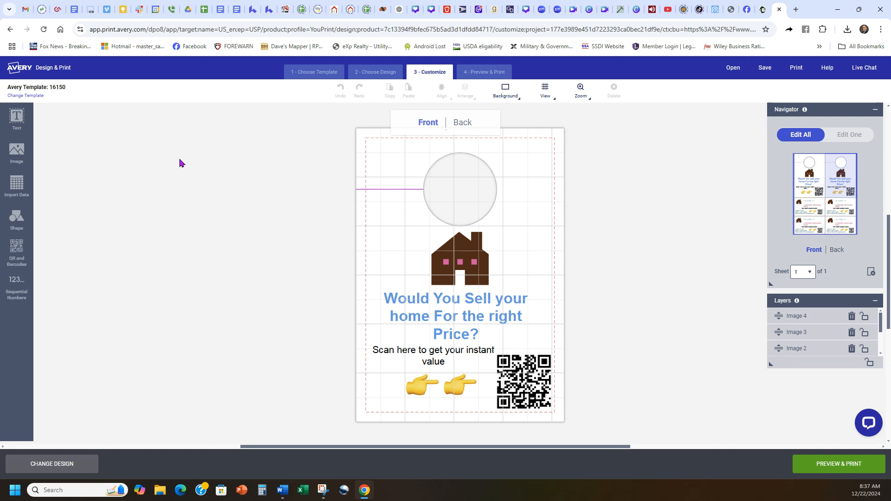
Leave the door hanger project without saving and open the template 18863 warranty label project to examine its text box
{"action": "left_click", "coordinate": [10, 30]}
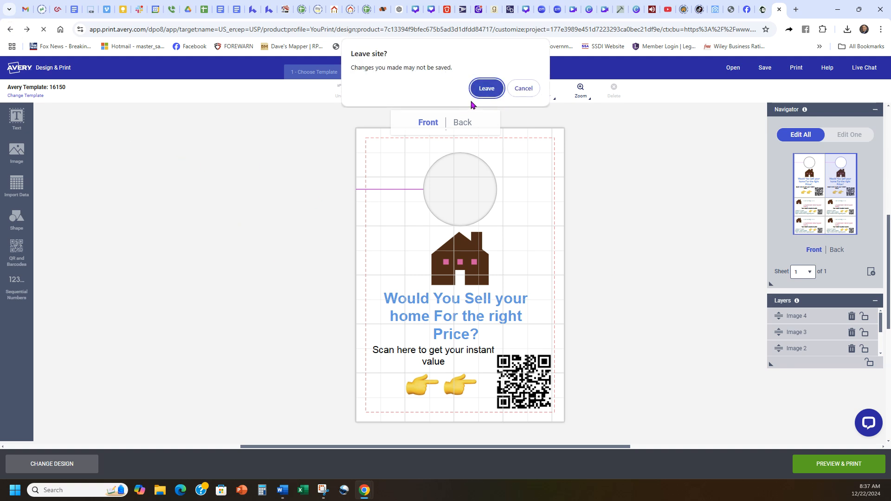
{"action": "left_click", "coordinate": [486, 88]}
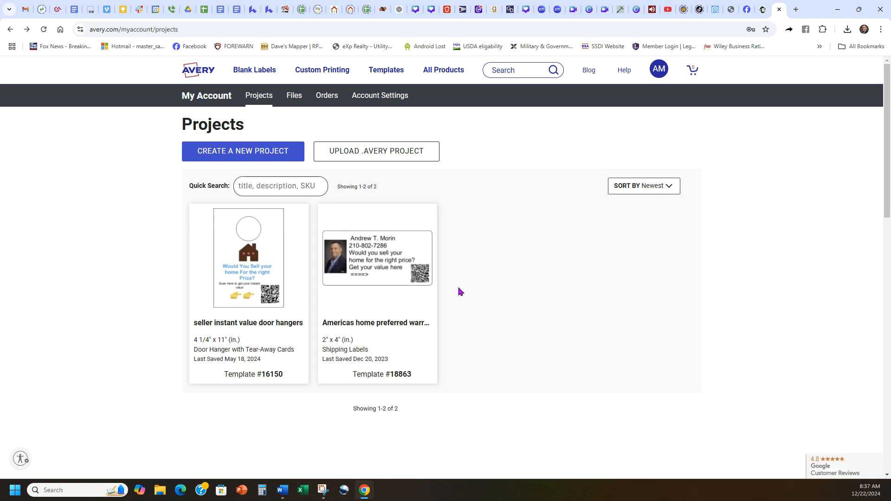
{"action": "left_click", "coordinate": [374, 256]}
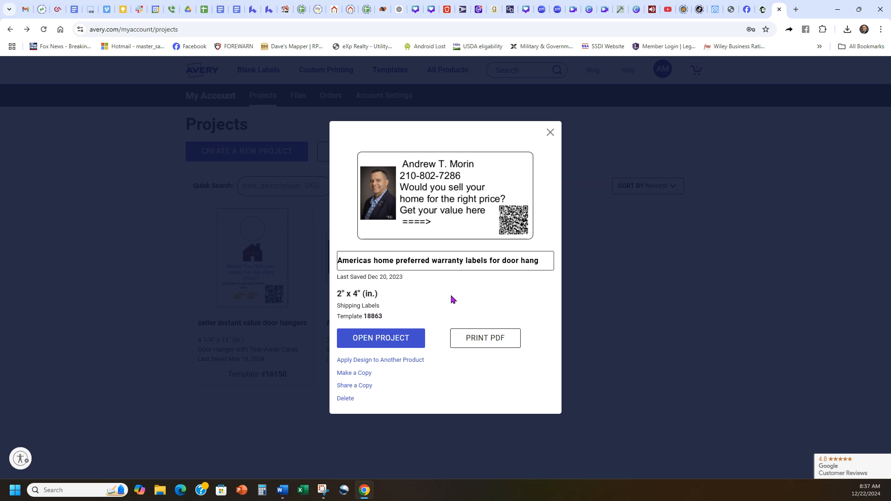
{"action": "left_click_drag", "start_coordinate": [382, 316], "coordinate": [365, 316]}
{"action": "left_click", "coordinate": [356, 339]}
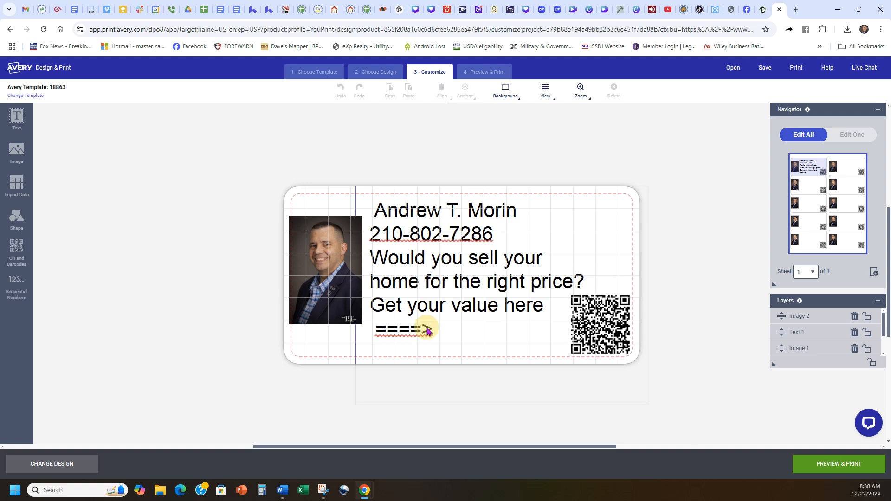
{"action": "left_click", "coordinate": [413, 323]}
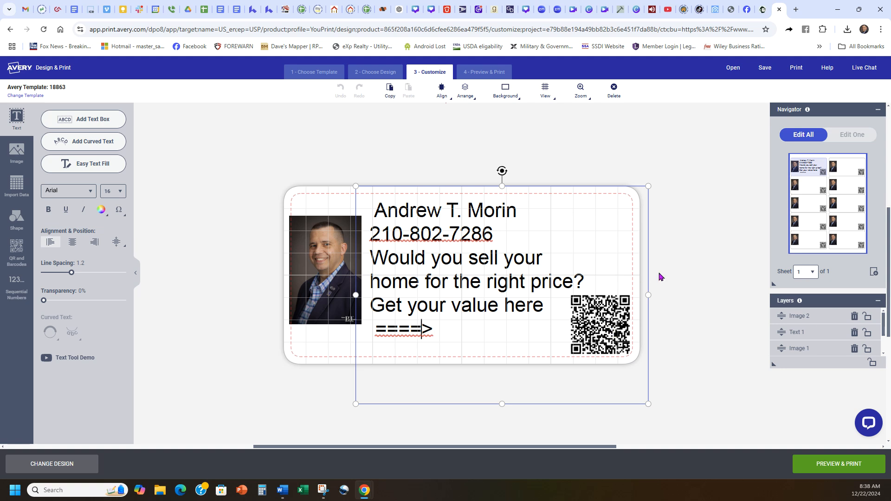
{"action": "left_click", "coordinate": [680, 270]}
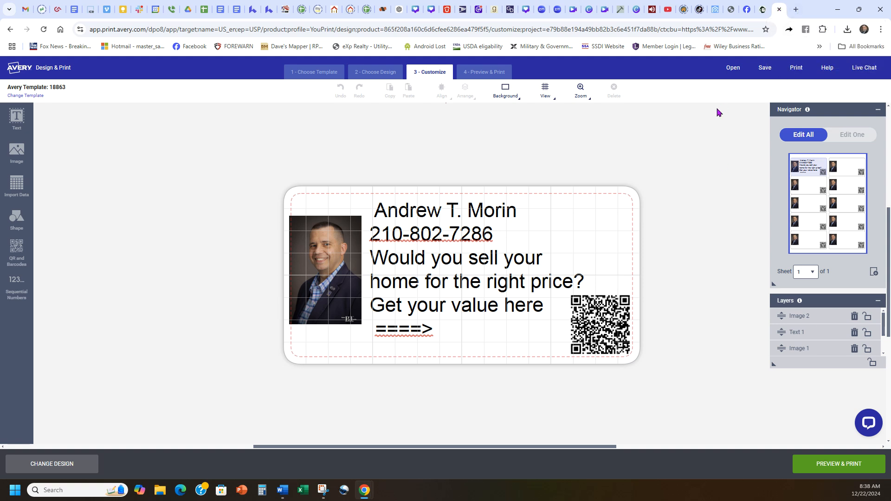
Return to the home valuation page on the Lofty site and select its web address
{"action": "left_click", "coordinate": [270, 7]}
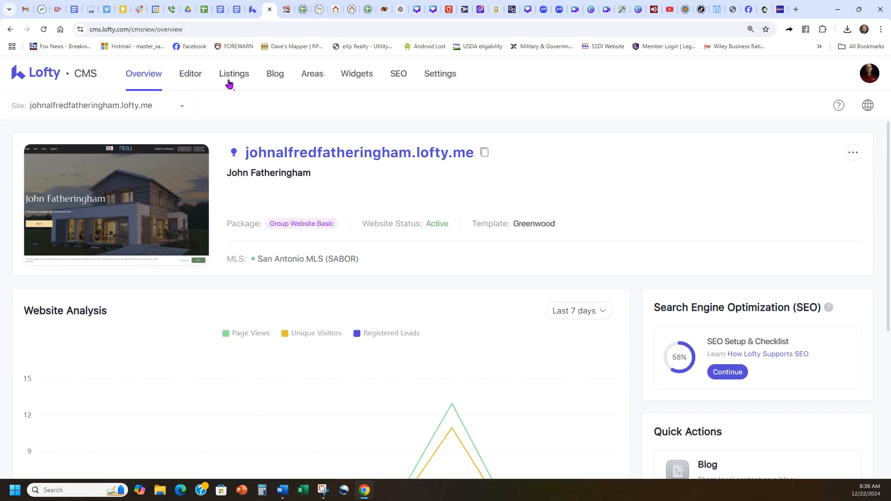
{"action": "left_click", "coordinate": [286, 5]}
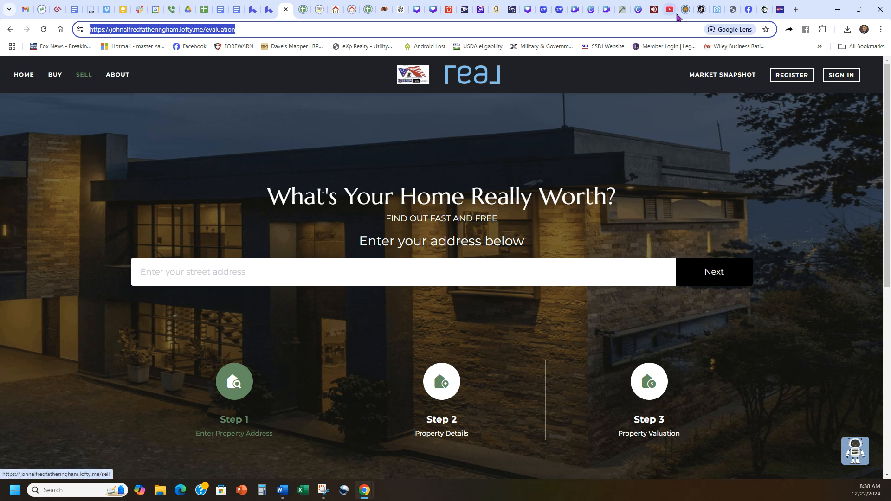
{"action": "left_click", "coordinate": [615, 24]}
{"action": "triple_click", "coordinate": [615, 25]}
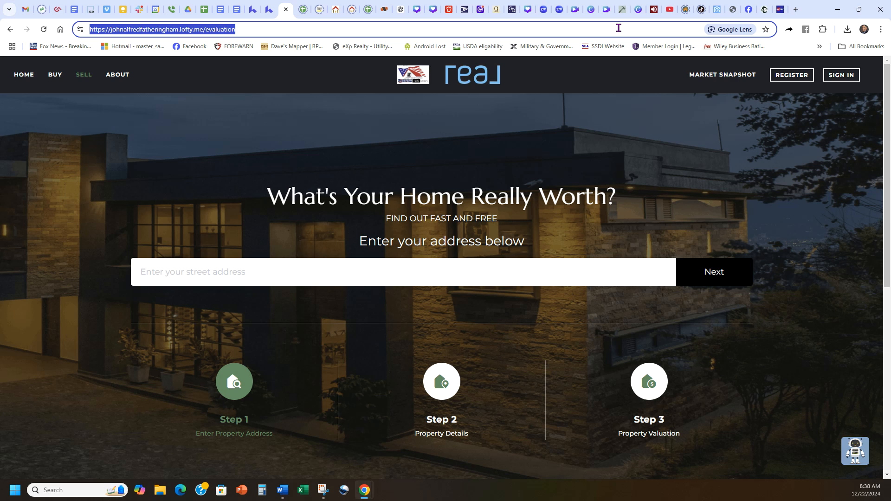
Close the Lofty CMS overview and home valuation pages, leaving the Lofty landing page list open
{"action": "left_click", "coordinate": [252, 9]}
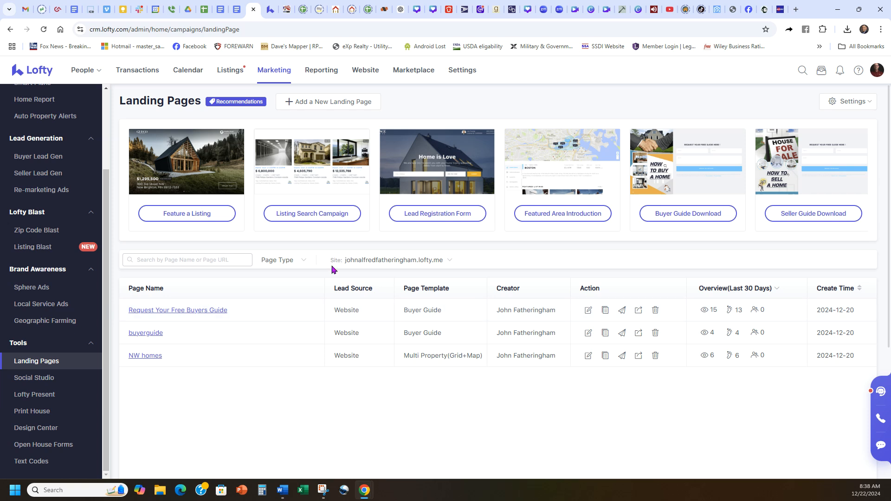
{"action": "left_click", "coordinate": [270, 9]}
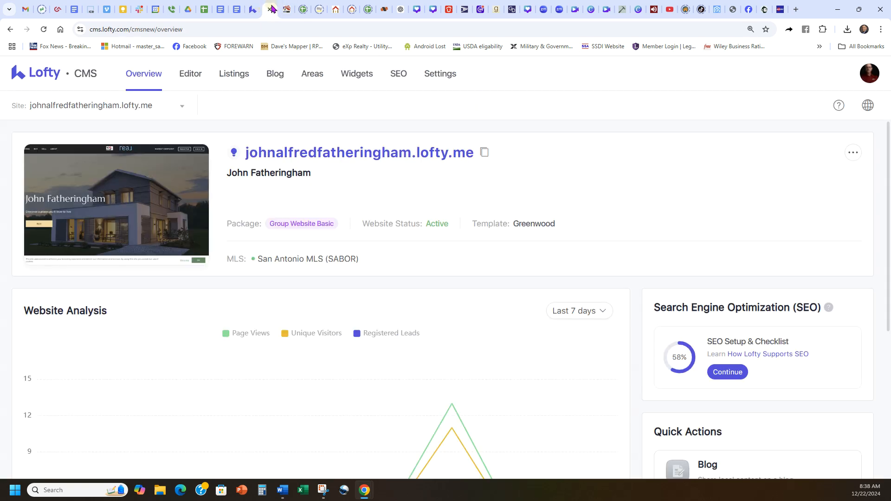
{"action": "left_click", "coordinate": [274, 9]}
{"action": "left_click", "coordinate": [274, 10]}
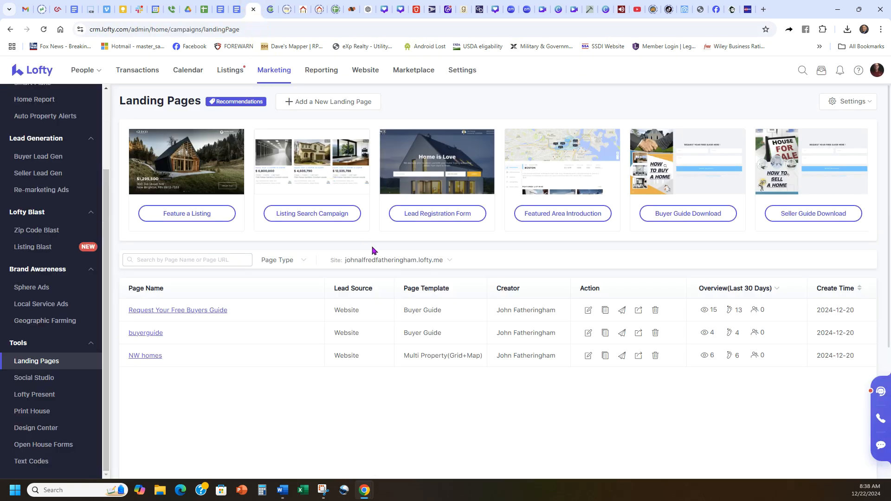
Start a new landing page from the Seller Guide Download template
{"action": "left_click", "coordinate": [275, 71]}
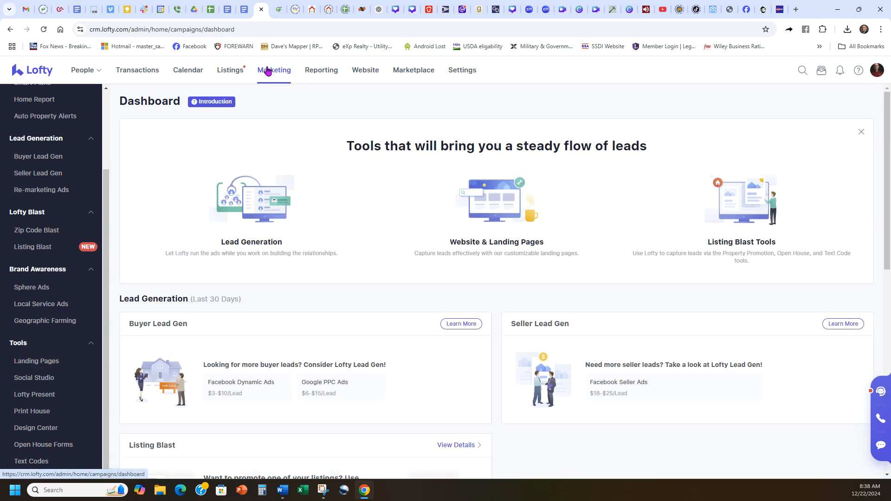
{"action": "left_click", "coordinate": [37, 366]}
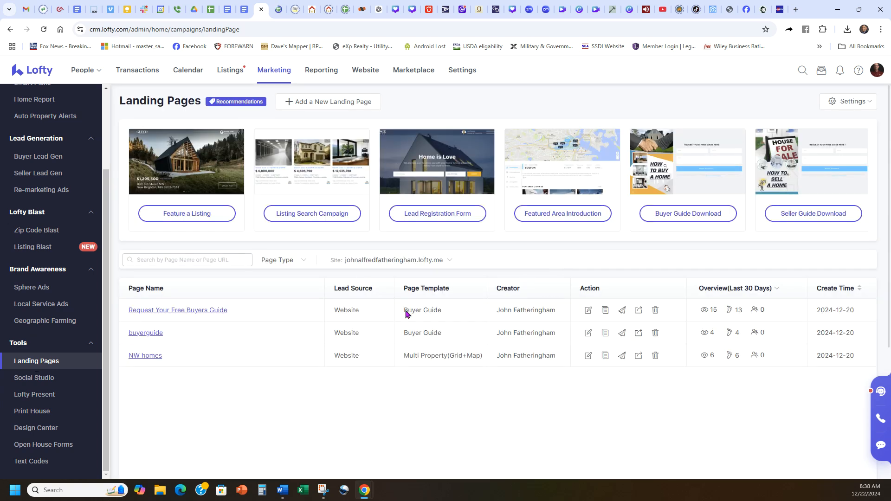
{"action": "left_click", "coordinate": [330, 105]}
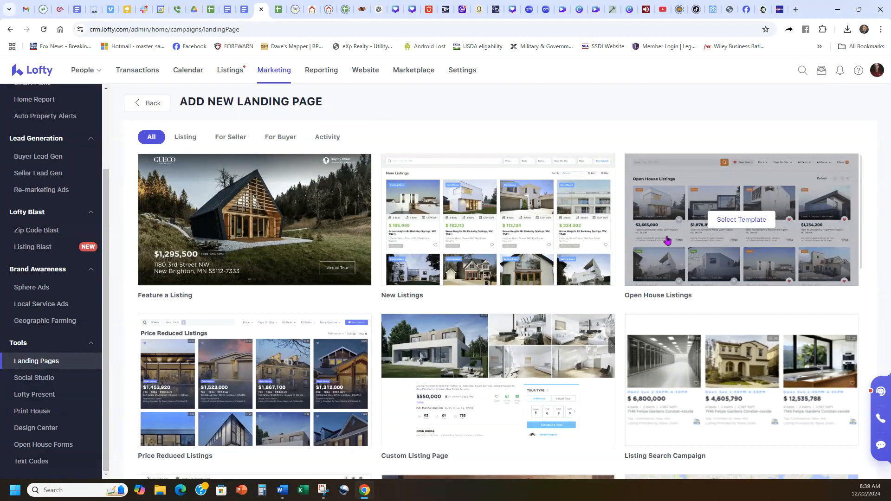
{"action": "scroll", "coordinate": [667, 240], "scroll_direction": "down", "scroll_amount": 12}
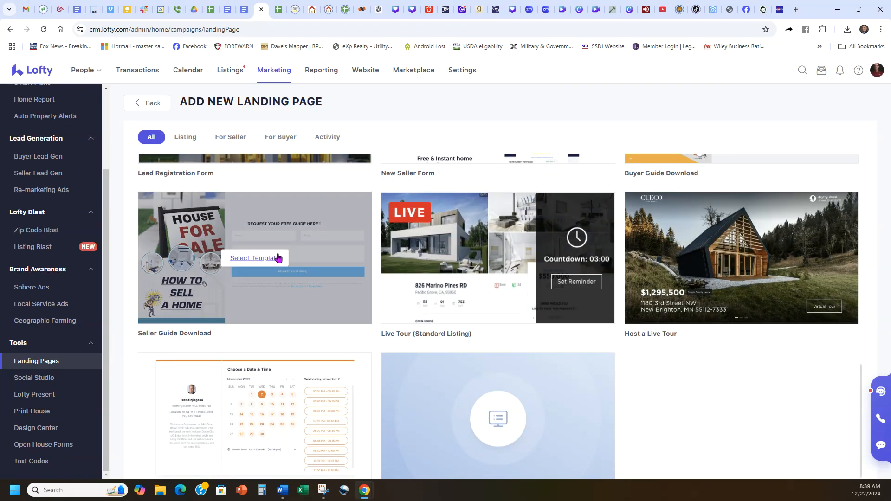
{"action": "left_click", "coordinate": [252, 260]}
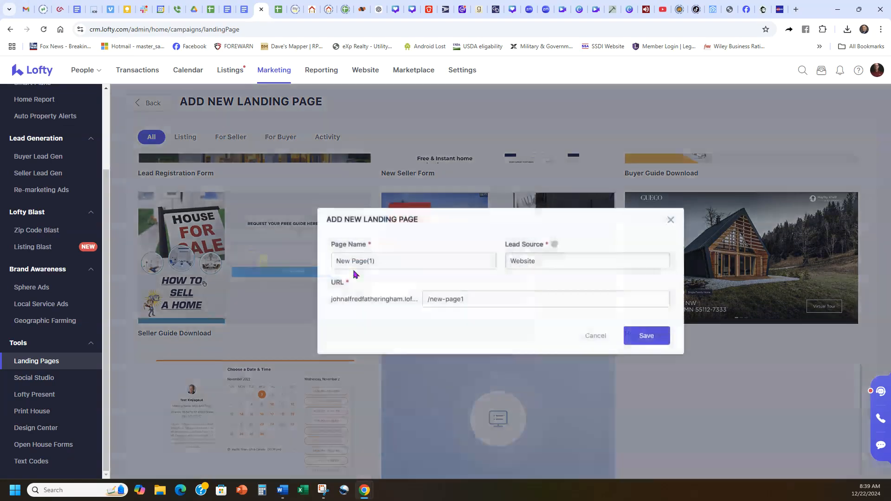
Name the new landing page Seller Guide and save it to open it in the page editor
{"action": "triple_click", "coordinate": [416, 259]}
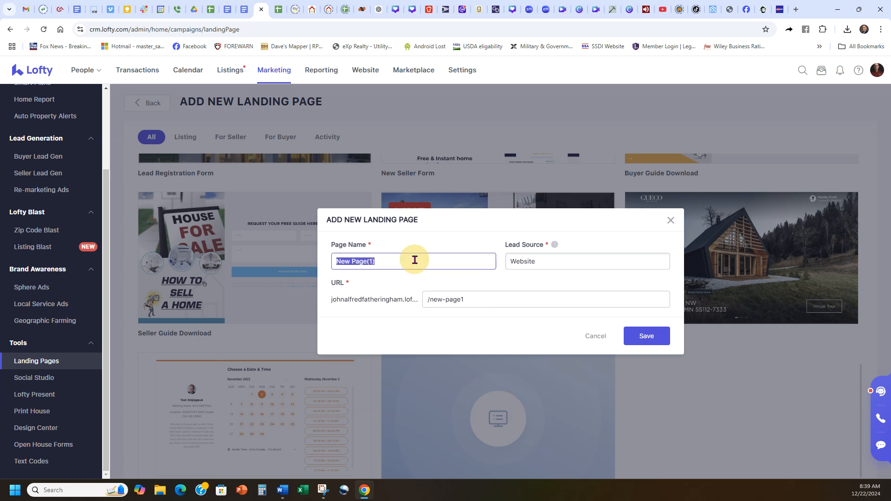
{"action": "type", "text": "Seller Guide"}
{"action": "left_click", "coordinate": [483, 331]}
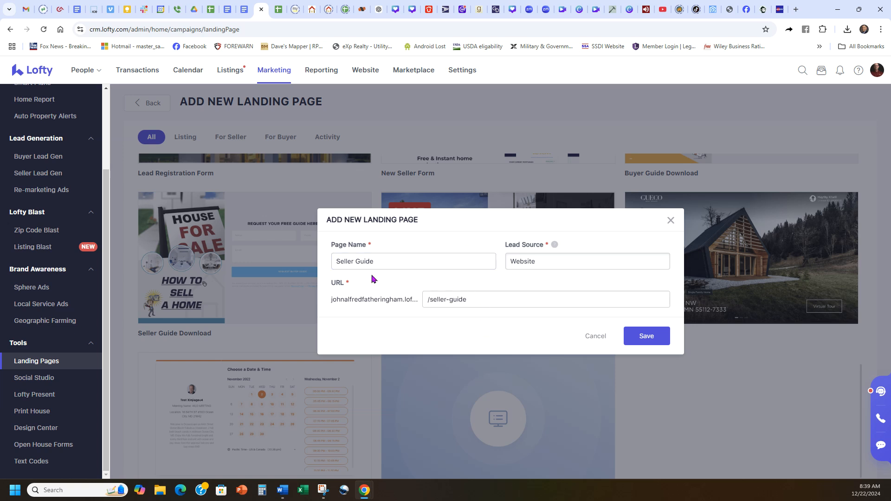
{"action": "left_click", "coordinate": [655, 337]}
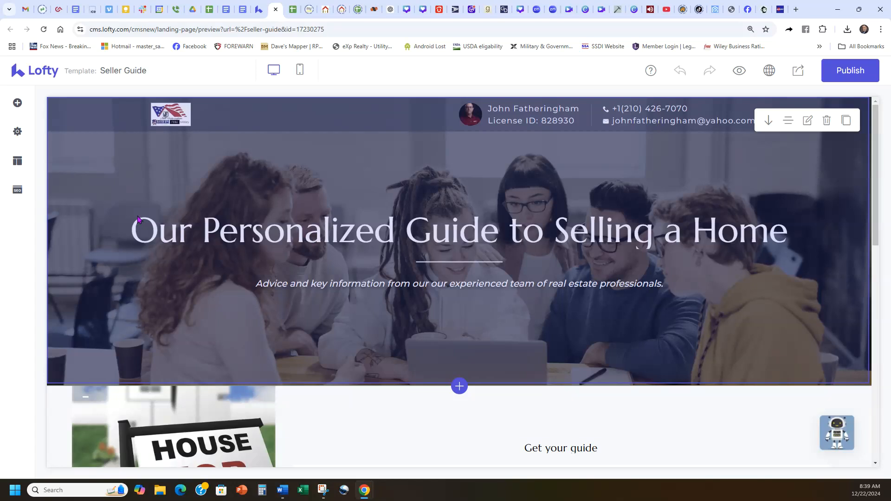
Look through the page editor's block, settings, style and SEO options, including keyword relevance
{"action": "left_click", "coordinate": [17, 103]}
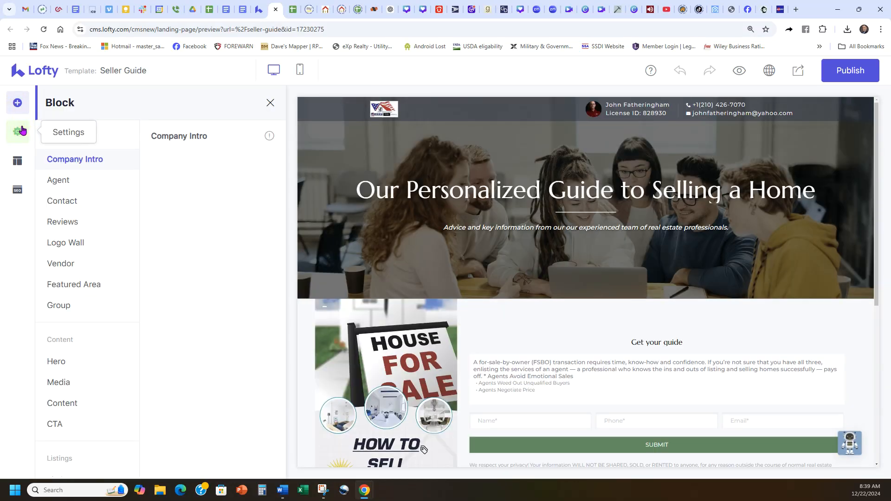
{"action": "left_click", "coordinate": [17, 132]}
{"action": "left_click", "coordinate": [17, 161]}
{"action": "left_click", "coordinate": [17, 190]}
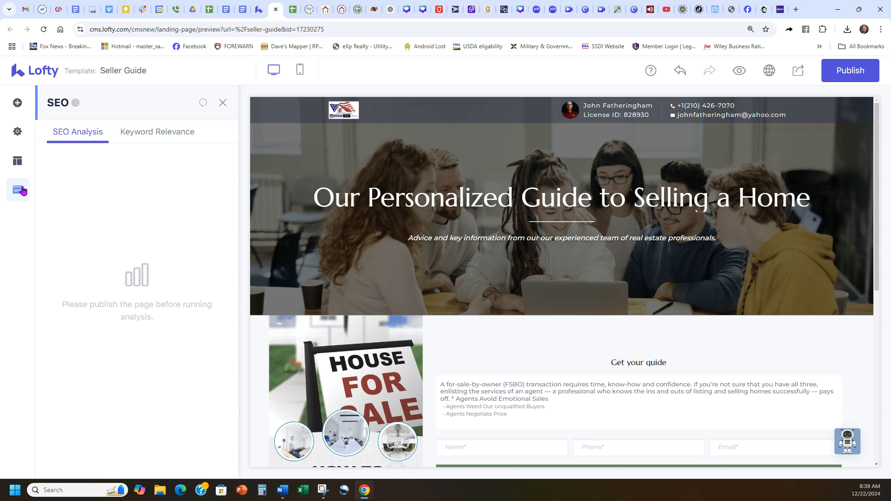
{"action": "left_click", "coordinate": [154, 133]}
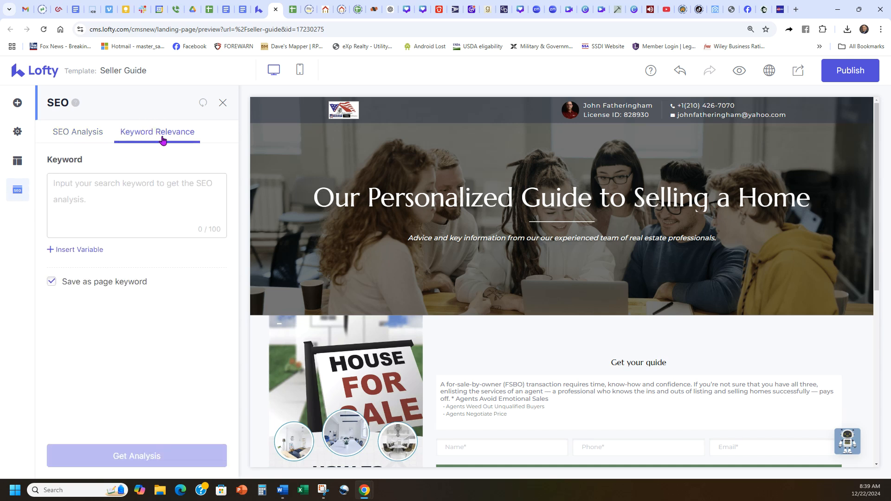
{"action": "left_click", "coordinate": [143, 190]}
{"action": "left_click", "coordinate": [21, 171]}
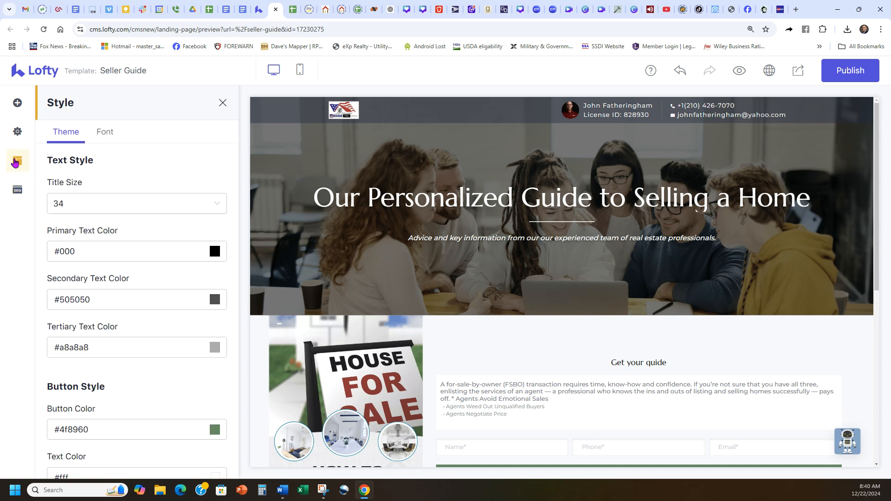
Examine the Google Analytics Account and Facebook Pixel ID fields in the page tracking settings
{"action": "left_click", "coordinate": [17, 136]}
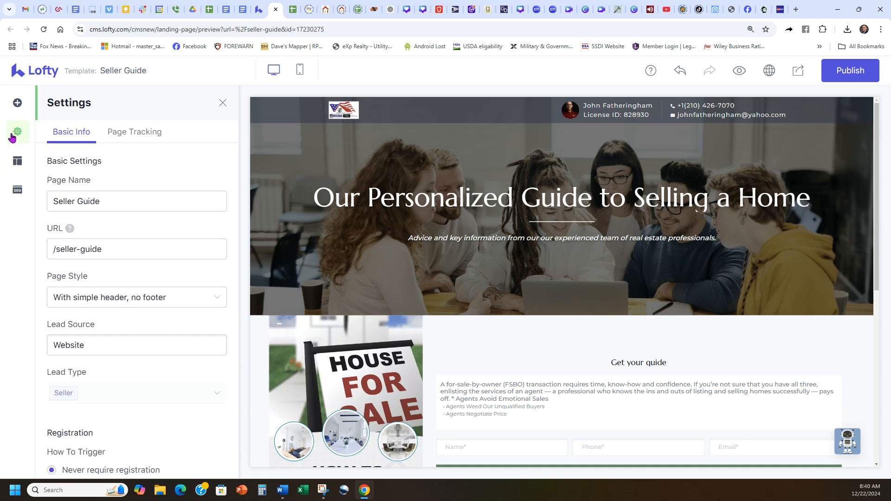
{"action": "left_click", "coordinate": [131, 134]}
{"action": "left_click_drag", "start_coordinate": [147, 180], "coordinate": [48, 181]}
{"action": "left_click_drag", "start_coordinate": [115, 228], "coordinate": [45, 228]}
{"action": "left_click", "coordinate": [153, 199]}
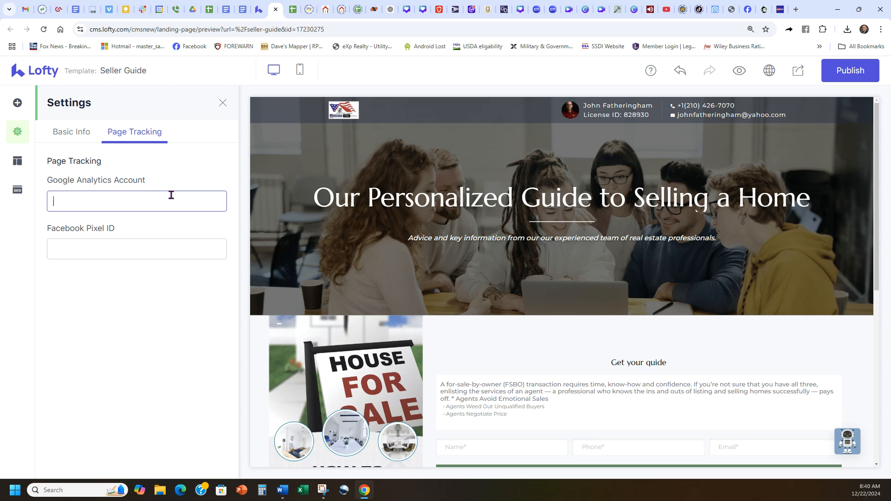
{"action": "left_click_drag", "start_coordinate": [152, 186], "coordinate": [44, 165]}
{"action": "left_click", "coordinate": [40, 169]}
{"action": "left_click_drag", "start_coordinate": [163, 181], "coordinate": [41, 180]}
{"action": "left_click_drag", "start_coordinate": [120, 234], "coordinate": [39, 242]}
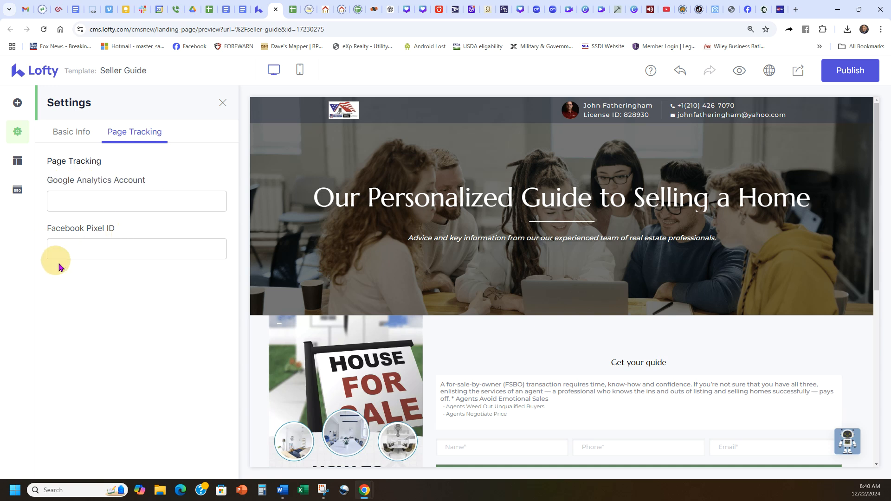
{"action": "left_click", "coordinate": [96, 196]}
{"action": "left_click", "coordinate": [92, 253]}
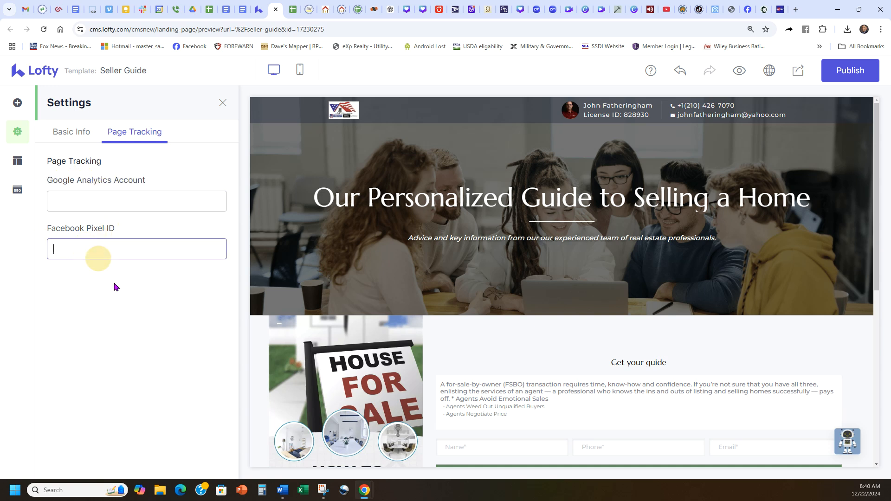
Add all three suggested SEO keywords: How to Sell Your Home, the one with the agent's name, and Real Estate Seller Guide
{"action": "left_click", "coordinate": [26, 190]}
{"action": "left_click", "coordinate": [160, 132]}
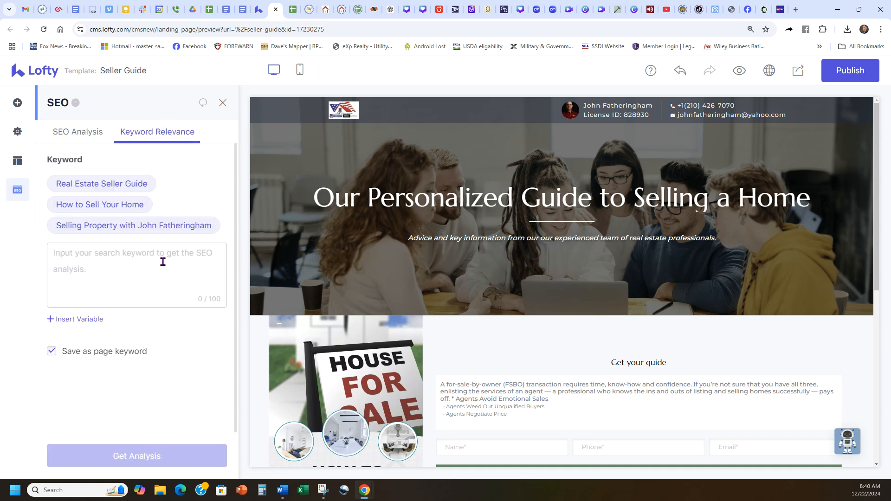
{"action": "left_click", "coordinate": [110, 205]}
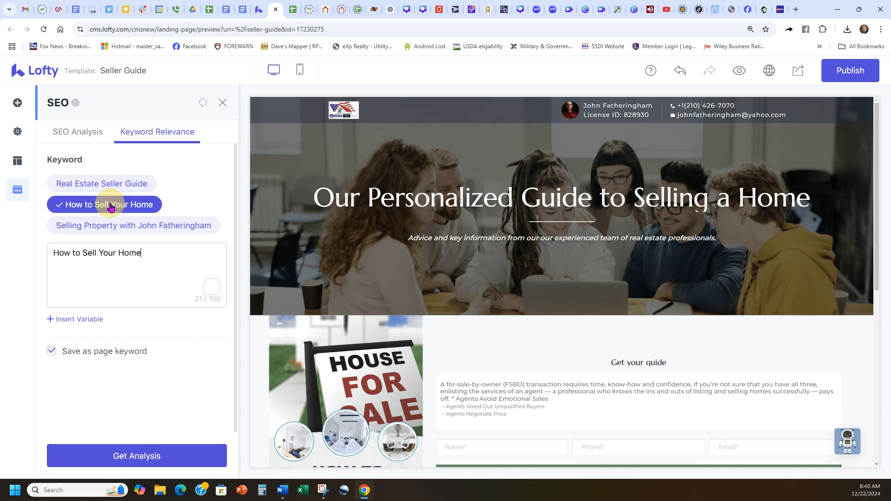
{"action": "left_click", "coordinate": [146, 227]}
{"action": "left_click", "coordinate": [112, 184]}
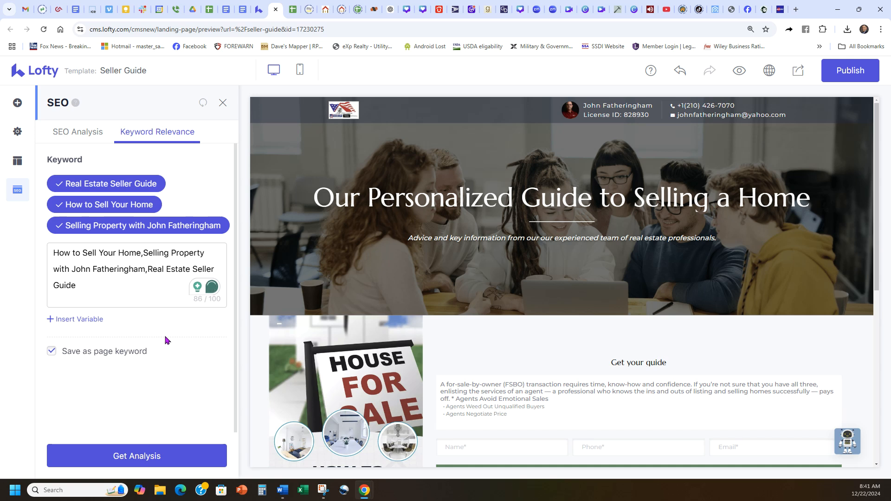
Check the SEO analysis, then accept the suggested spacing corrections around the commas in the keyword text
{"action": "left_click", "coordinate": [74, 134]}
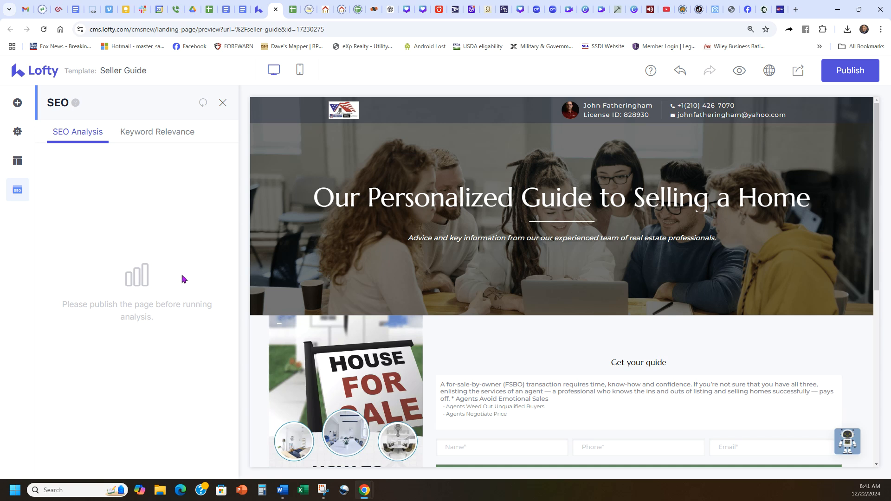
{"action": "left_click", "coordinate": [152, 138]}
{"action": "mouse_move", "coordinate": [155, 254]}
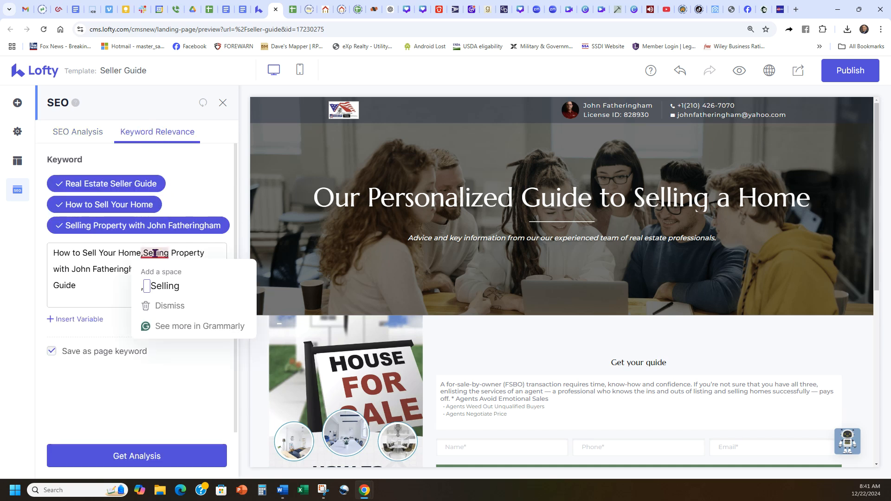
{"action": "left_click", "coordinate": [161, 283]}
{"action": "mouse_move", "coordinate": [156, 271]}
{"action": "left_click", "coordinate": [159, 292]}
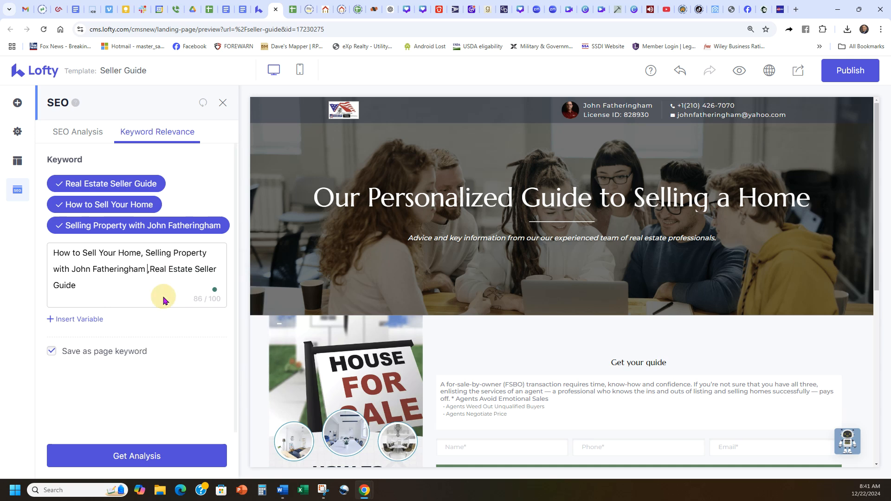
{"action": "left_click", "coordinate": [123, 286]}
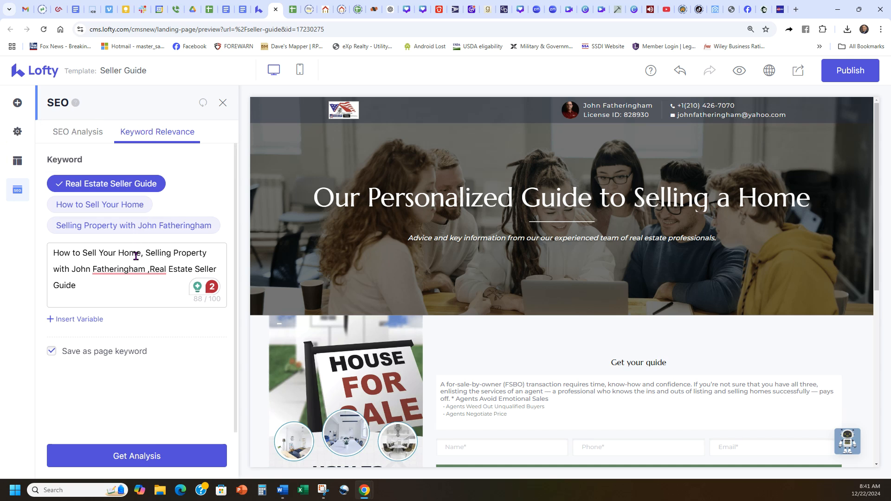
{"action": "mouse_move", "coordinate": [122, 271]}
{"action": "left_click", "coordinate": [158, 301]}
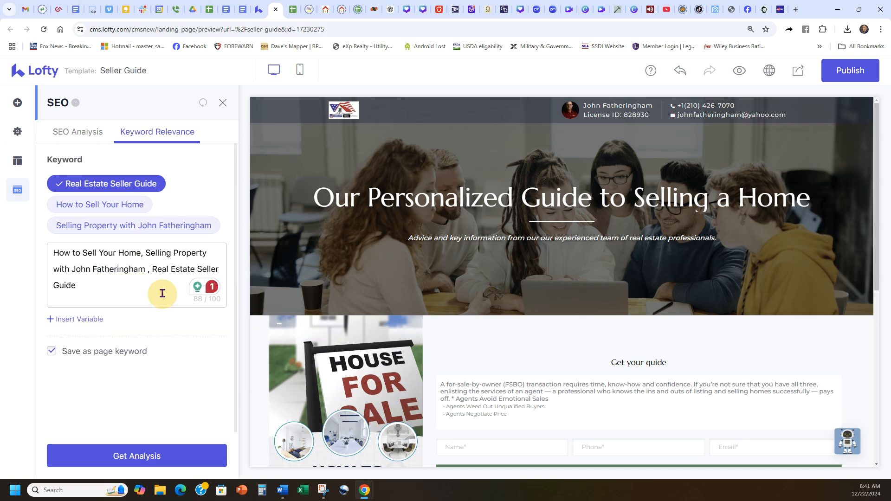
Revisit the page tracking settings and publish the Seller Guide landing page
{"action": "left_click", "coordinate": [17, 161]}
{"action": "left_click", "coordinate": [17, 132]}
{"action": "left_click", "coordinate": [132, 133]}
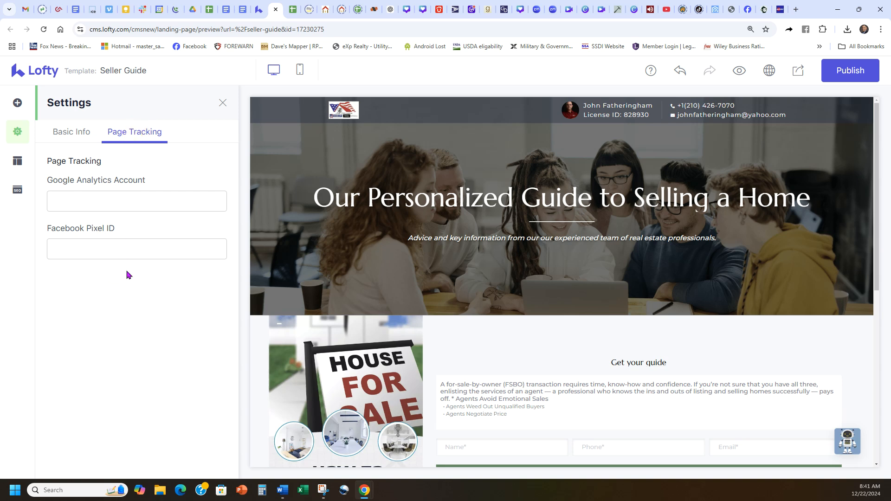
{"action": "left_click", "coordinate": [850, 71]}
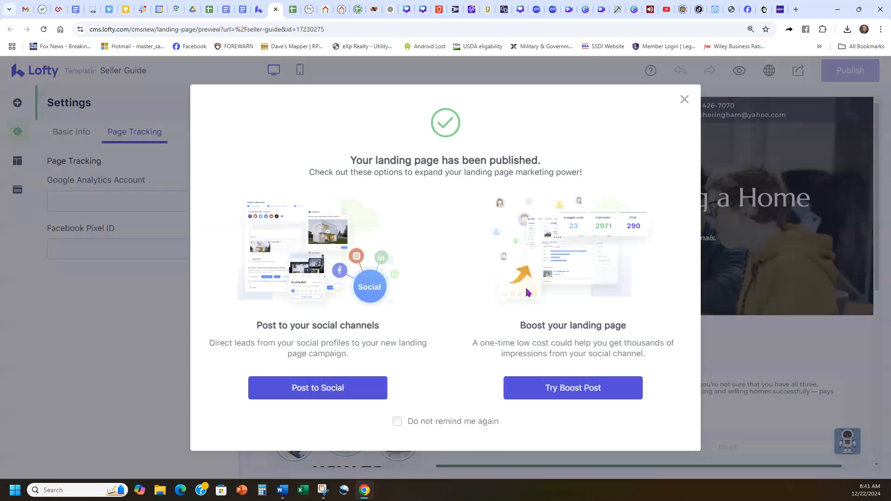
Open a social media post for the published page and copy the page link from its Facebook preview
{"action": "left_click", "coordinate": [342, 391]}
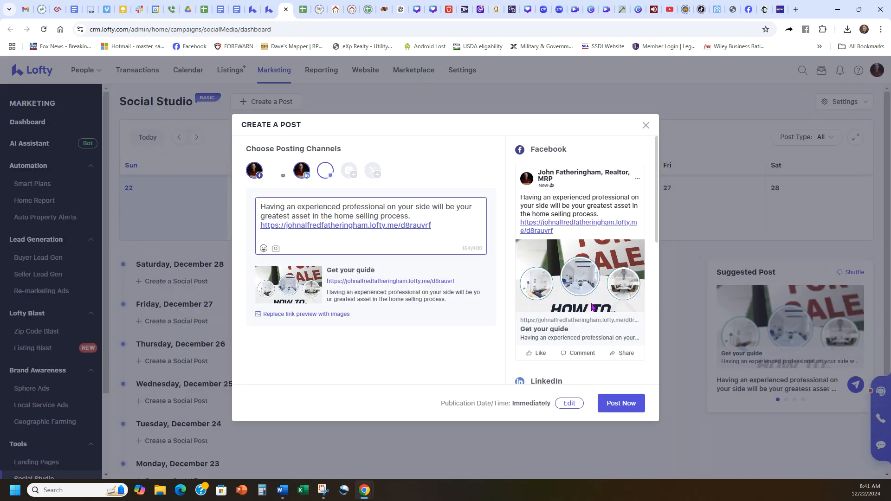
{"action": "left_click_drag", "start_coordinate": [557, 231], "coordinate": [516, 226]}
{"action": "key", "text": "ctrl+c"}
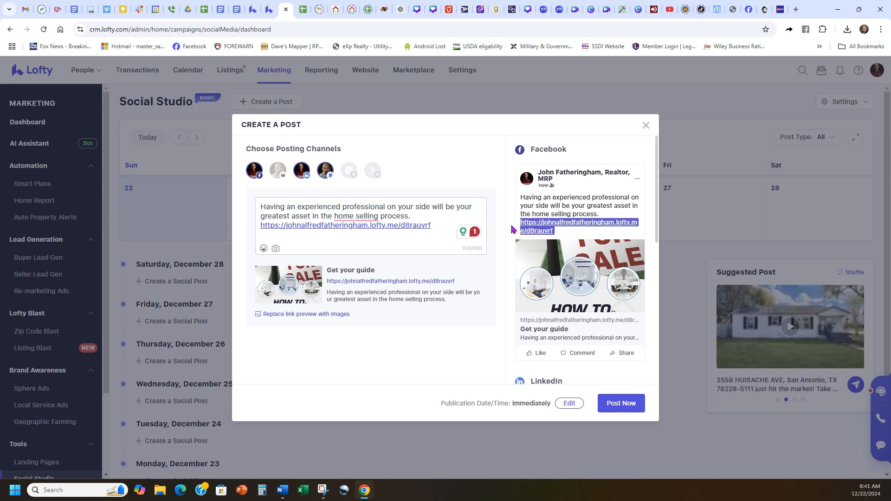
Switch to Facebook, look at the home worth post's options, and draft a new post with the copied seller guide link
{"action": "left_click", "coordinate": [748, 9]}
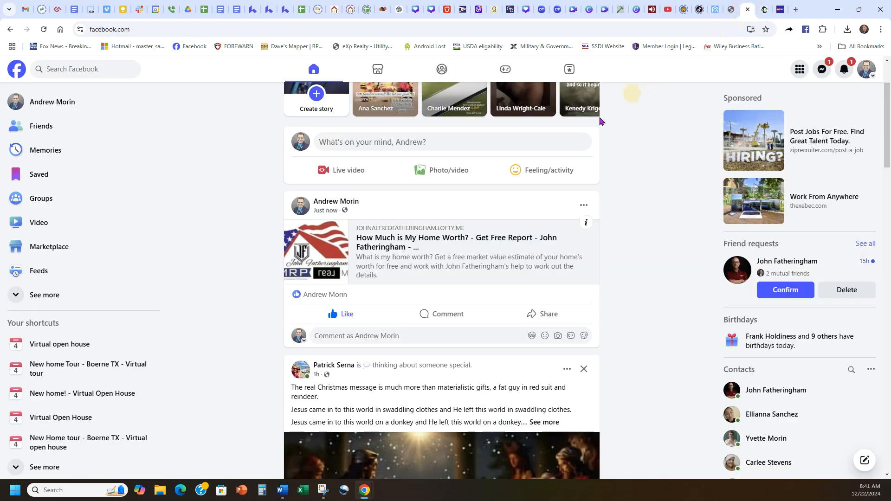
{"action": "left_click", "coordinate": [583, 205]}
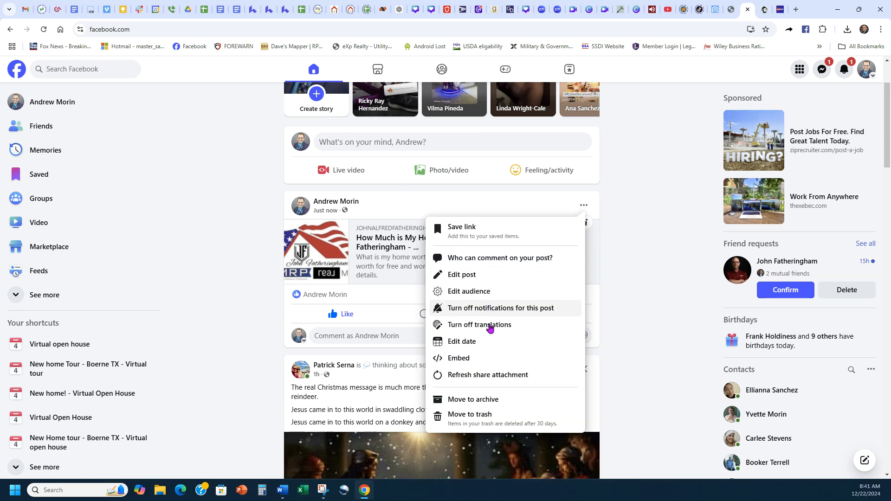
{"action": "left_click", "coordinate": [641, 305]}
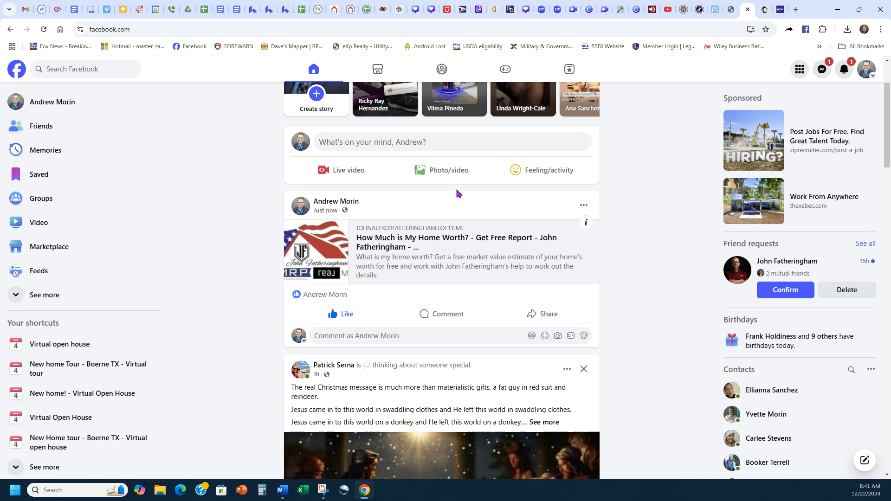
{"action": "left_click", "coordinate": [441, 145]}
{"action": "key", "text": "ctrl+v"}
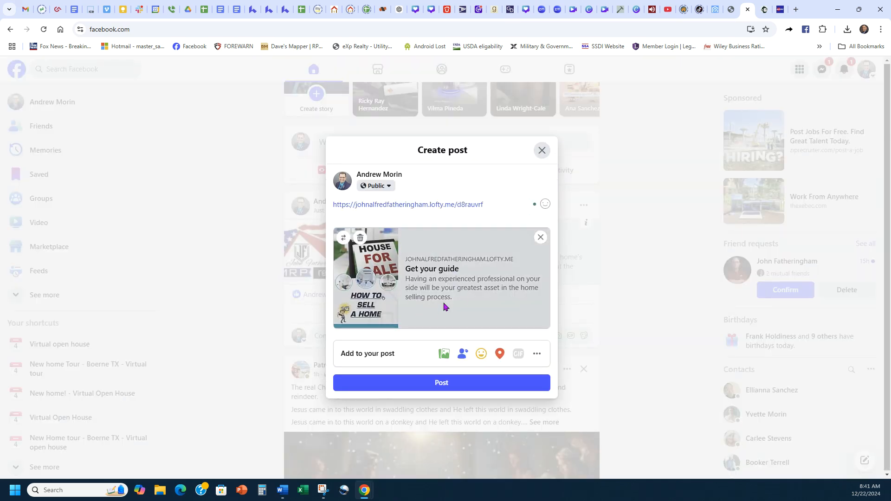
Delete the link text from the draft post while keeping its preview, and close the draft without posting
{"action": "left_click_drag", "start_coordinate": [505, 204], "coordinate": [325, 205]}
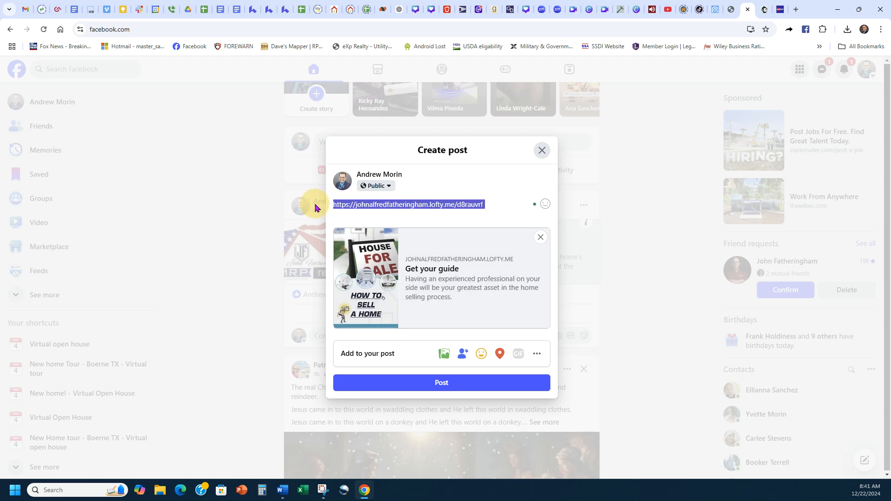
{"action": "key", "text": "BackSpace"}
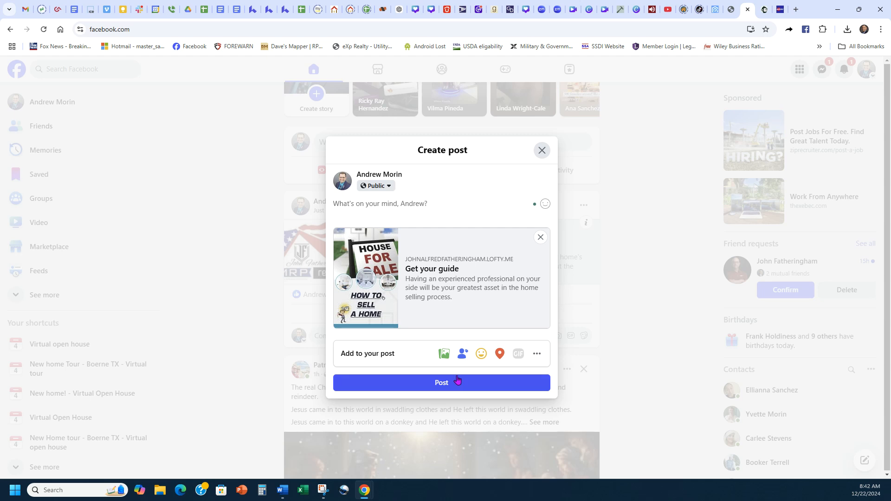
{"action": "left_click", "coordinate": [541, 152]}
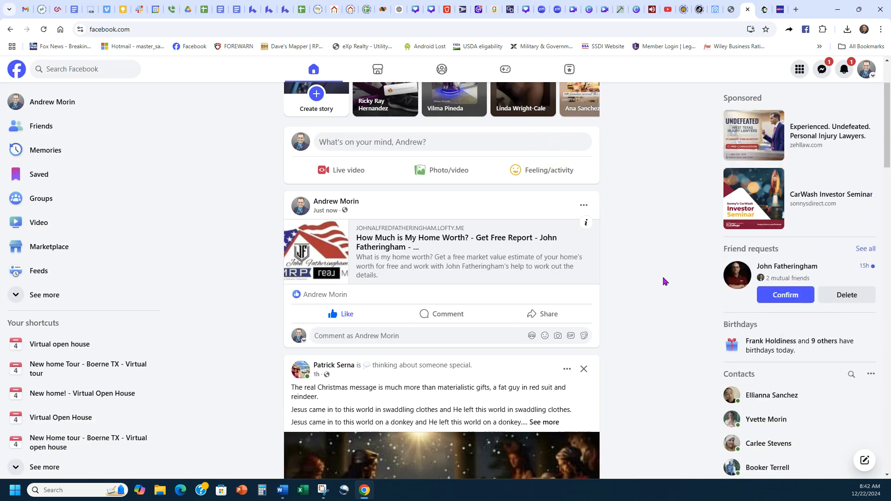